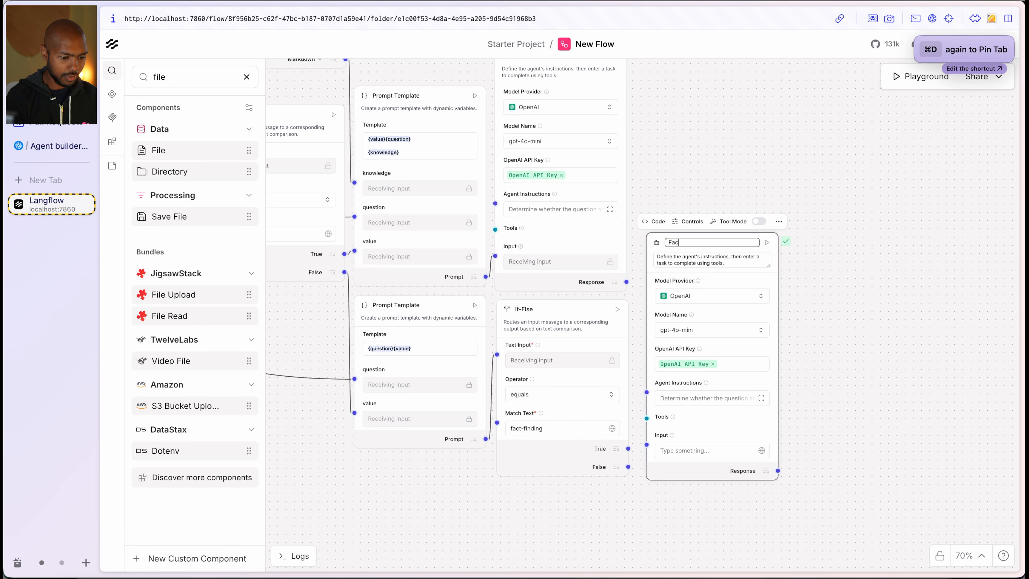
Rename the duplicated agent Fact Finder and move it away from the If-Else component to make room between them.
text(t Finder)
click(843, 330)
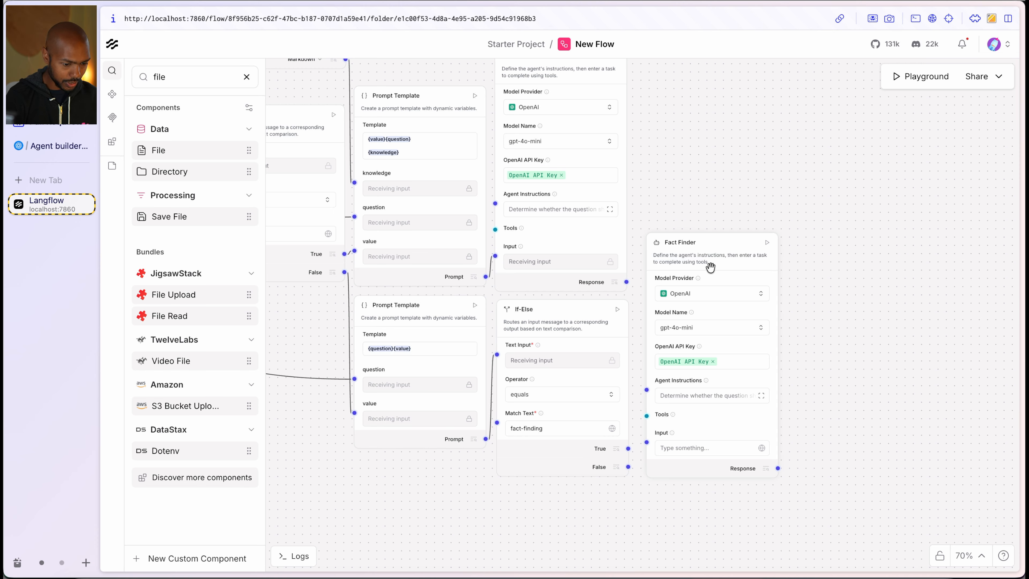
drag(711, 269, 833, 266)
Duplicate the Prompt Template feeding the fact-finding If-Else and place the copy between that If-Else and the Fact Finder.
click(441, 318)
key(super+d)
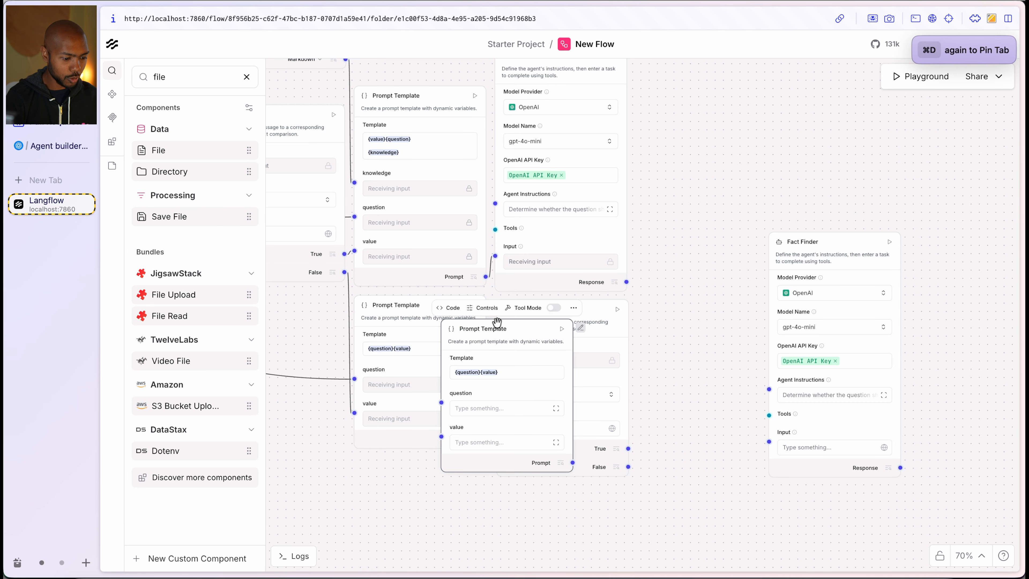
drag(502, 328, 703, 247)
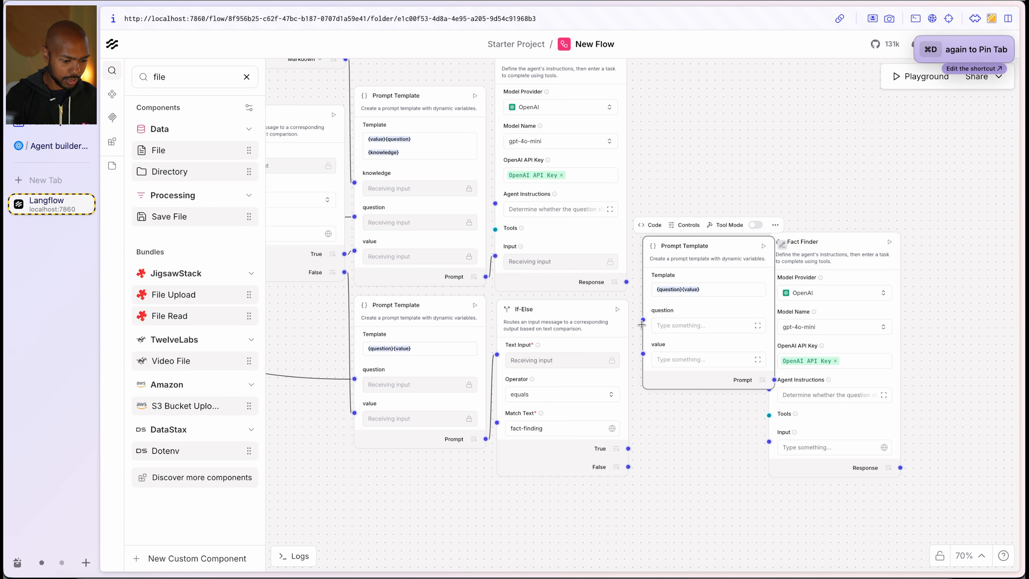
Connect the fact-finding If-Else's True output to the new template's value input and Query Rewrite's Response to its question input.
drag(642, 324, 641, 323)
drag(632, 403, 637, 391)
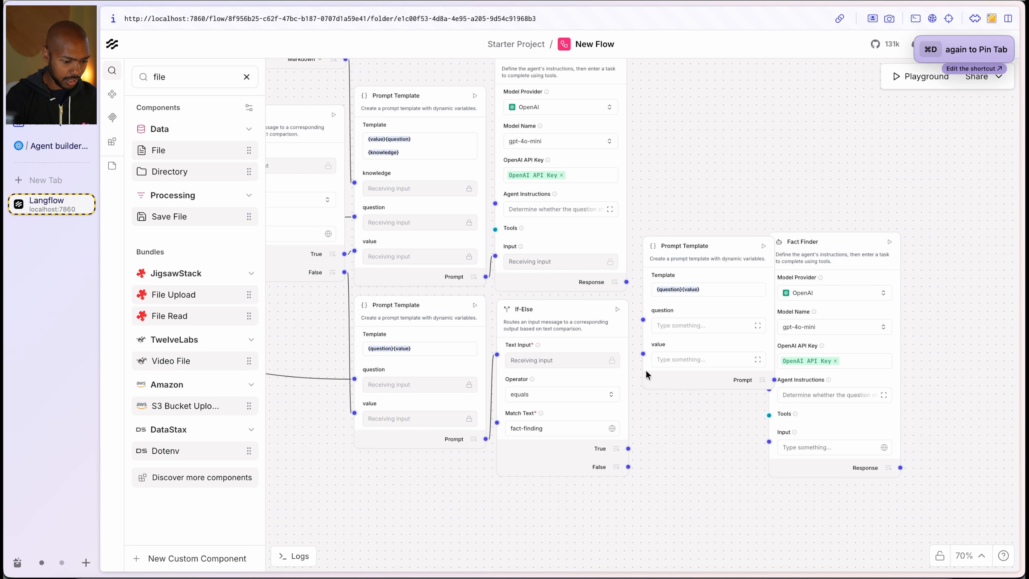
click(642, 353)
drag(642, 354, 628, 448)
drag(363, 475, 450, 482)
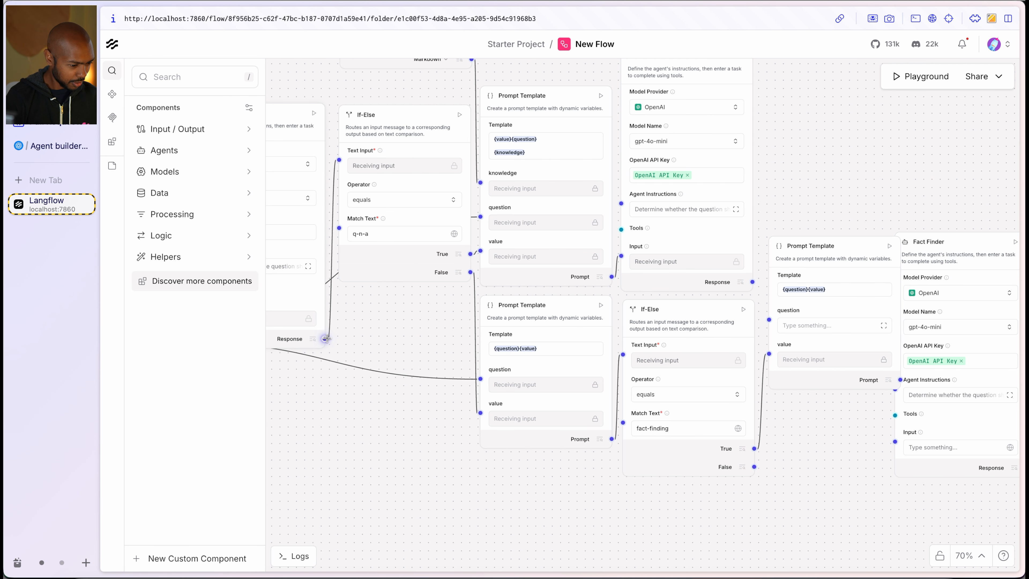
drag(366, 435, 488, 421)
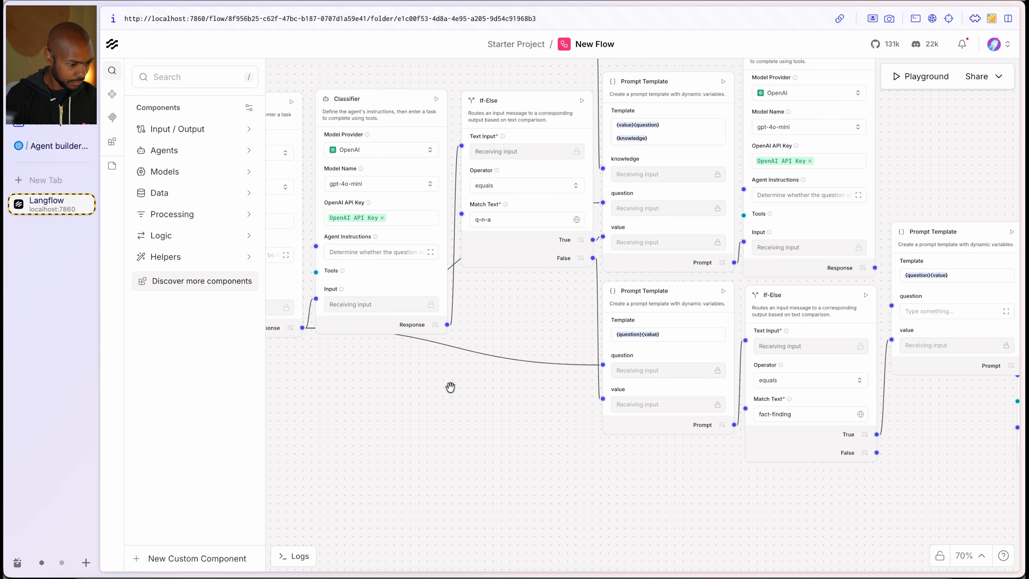
drag(302, 326, 891, 308)
Separate the Fact Finder from the new template and connect the template's Prompt output to the agent's Input.
drag(918, 400, 614, 383)
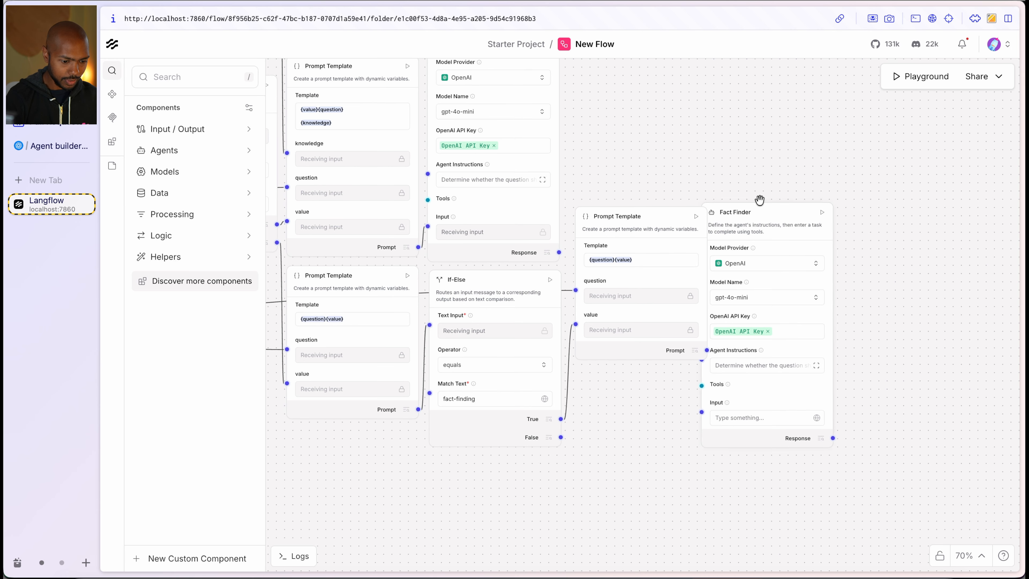
click(779, 215)
drag(779, 215, 784, 215)
drag(707, 350, 723, 410)
Duplicate the Fact Finder agent and place the copy below the Prompt Template that feeds it.
drag(648, 439, 557, 434)
scroll(706, 364, down, 3)
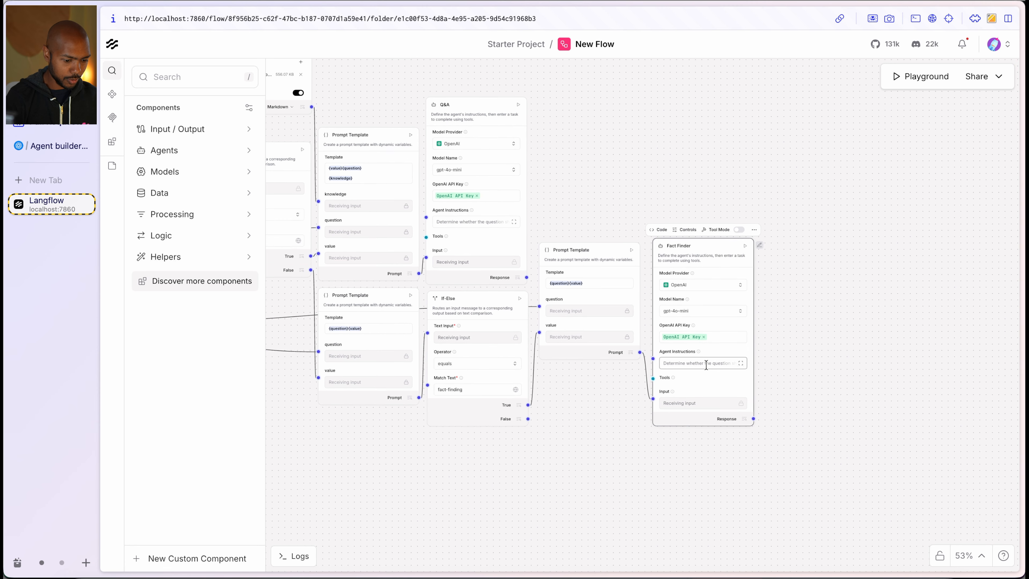
drag(679, 462, 674, 422)
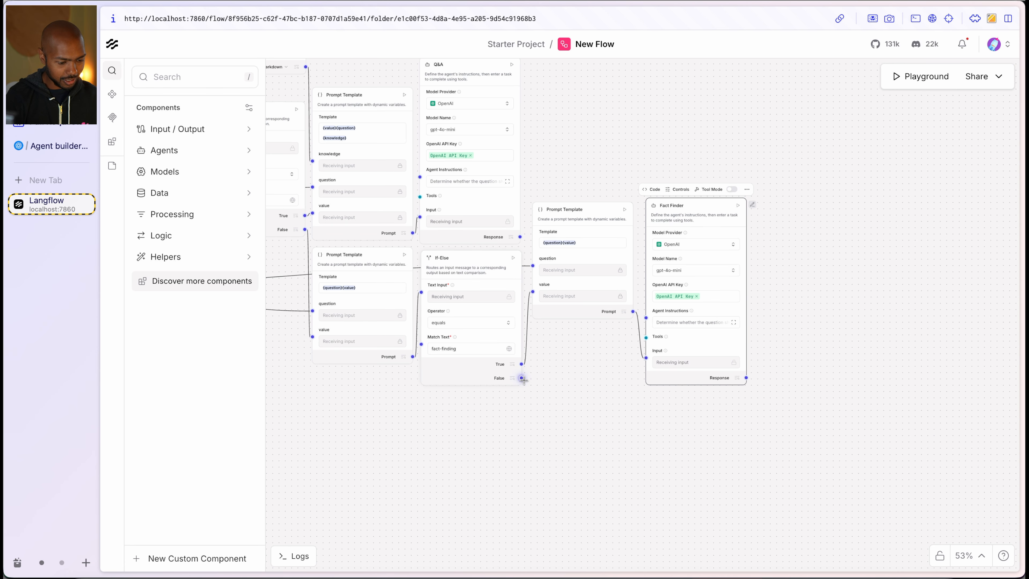
click(561, 393)
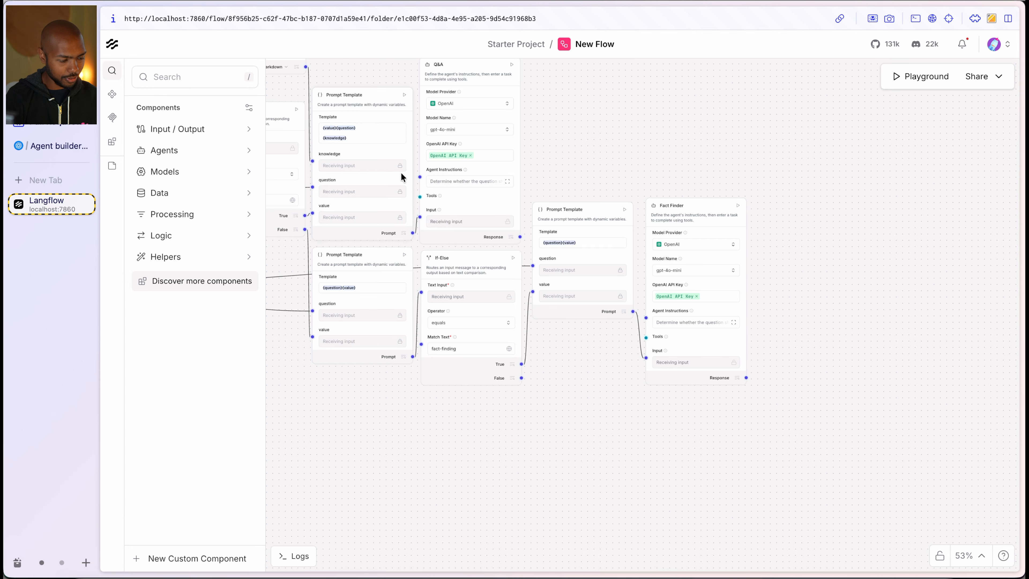
click(709, 216)
key(super+d)
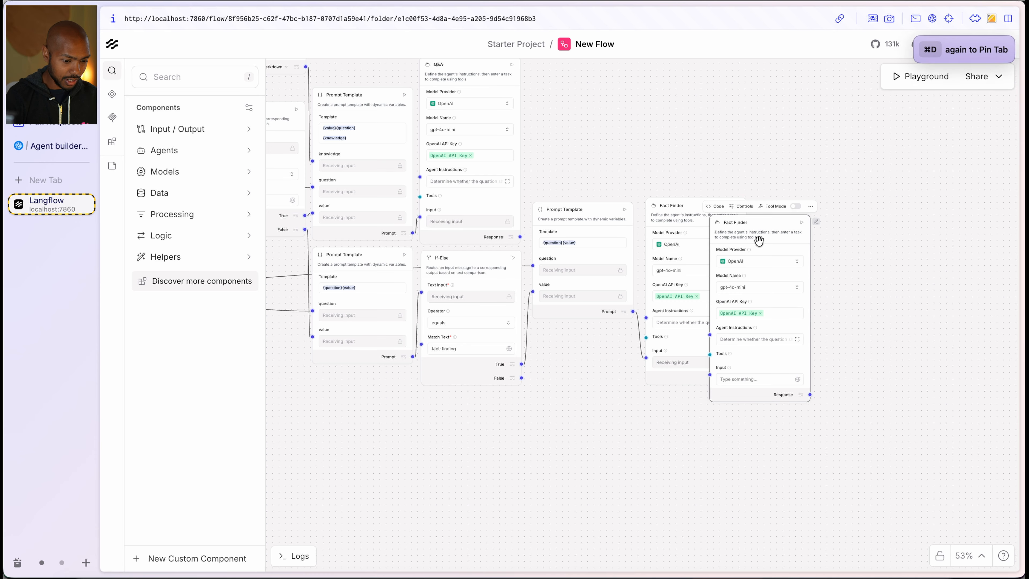
drag(758, 236, 583, 371)
Rename the copied agent Rejecter and position it directly below the Fact Finder.
click(644, 344)
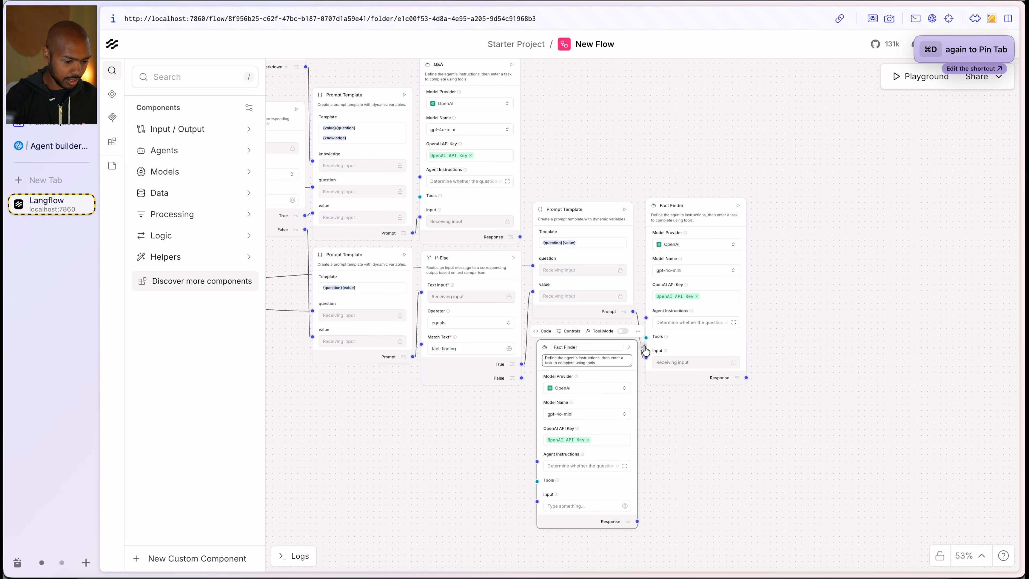
triple_click(577, 344)
text(Rejecter)
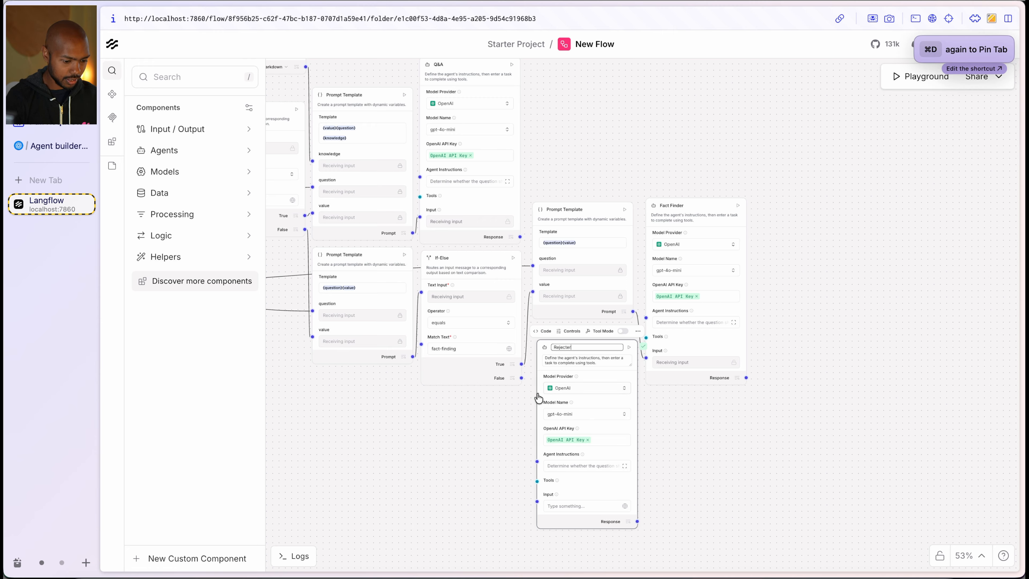
click(488, 430)
drag(601, 359, 710, 416)
Duplicate the Fact Finder's Prompt Template and place the copy directly below the original.
click(622, 238)
key(super+d)
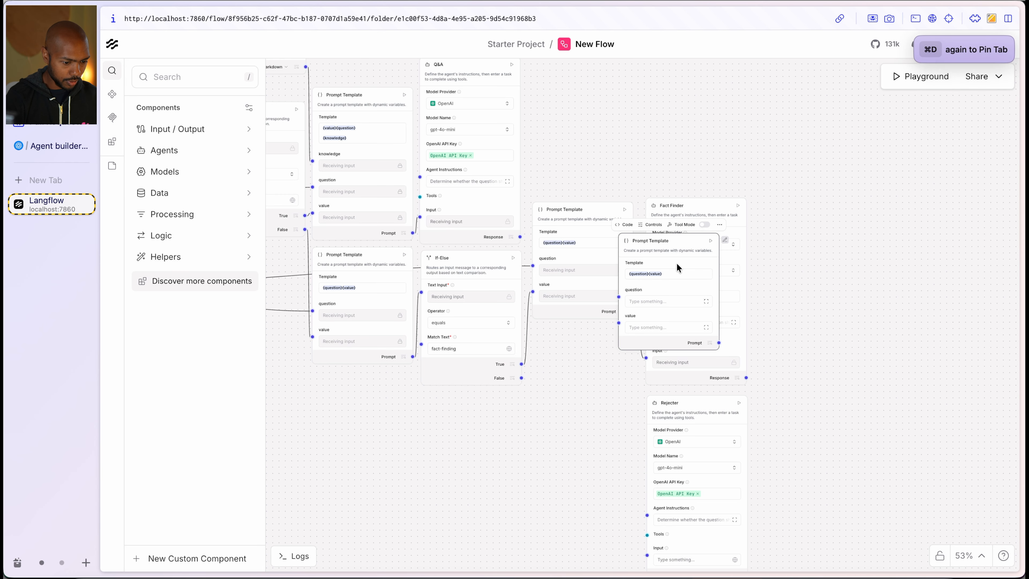
drag(650, 252, 562, 342)
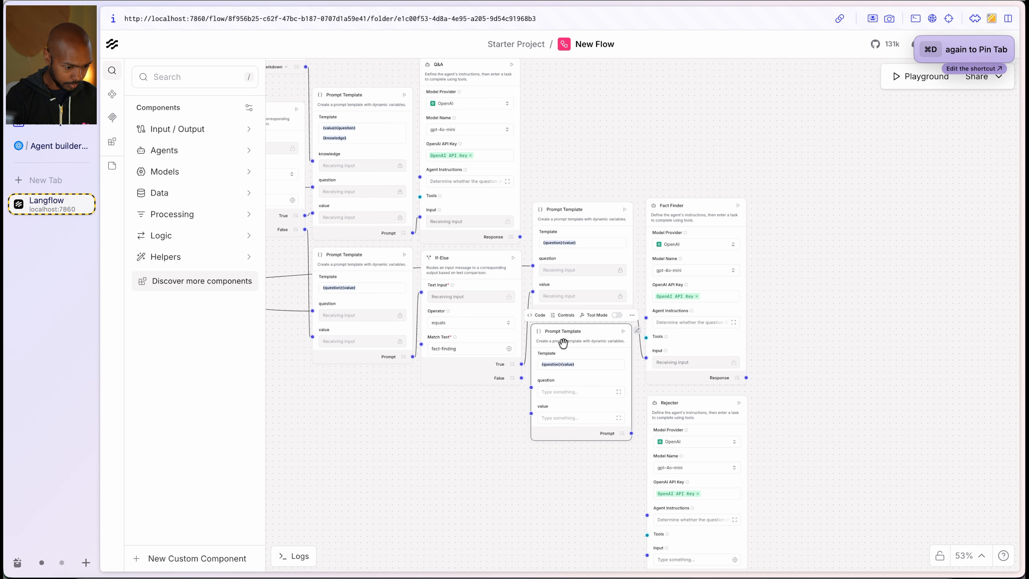
Connect the fact-finding If-Else's False output to the lower template's value input and Query Rewrite's Response to its question input.
drag(521, 377, 531, 413)
drag(405, 427, 622, 420)
scroll(622, 421, down, 2)
drag(333, 289, 736, 391)
drag(694, 443, 496, 368)
Set the Rejecter's agent instructions to "Ask the user to clarify" and connect the lower template's Prompt output to its Input.
click(689, 429)
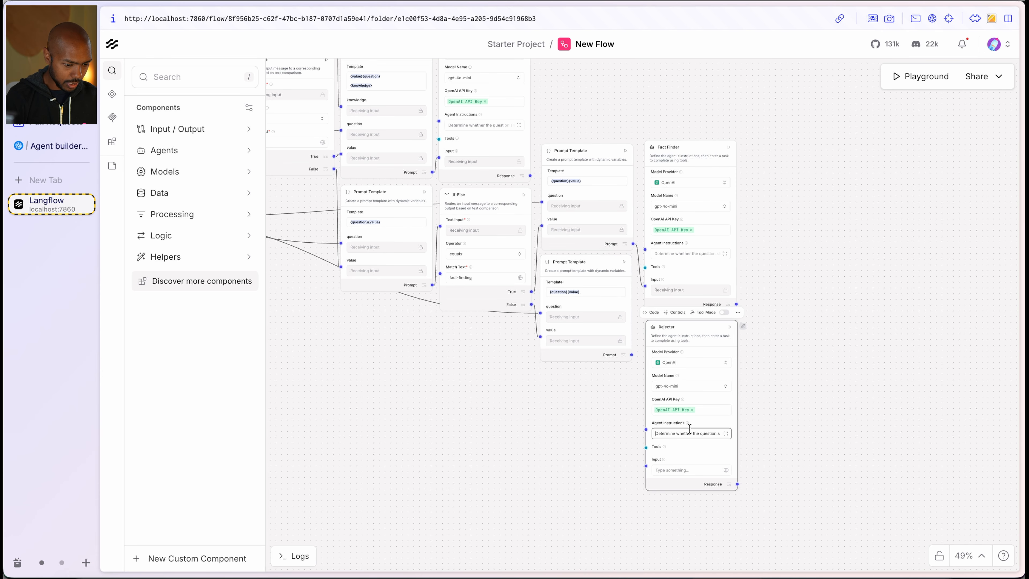
key(ctrl+a)
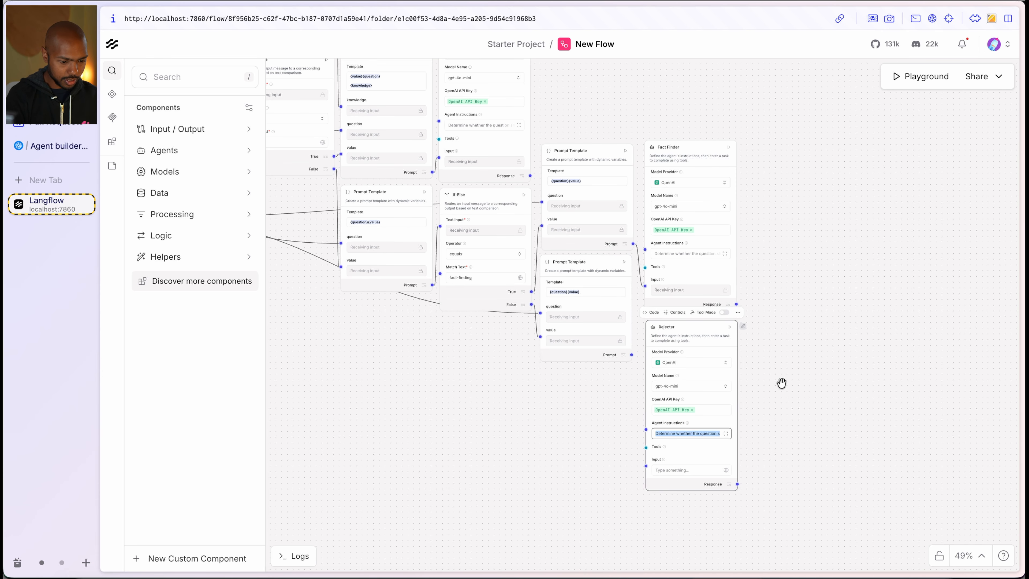
text(As)
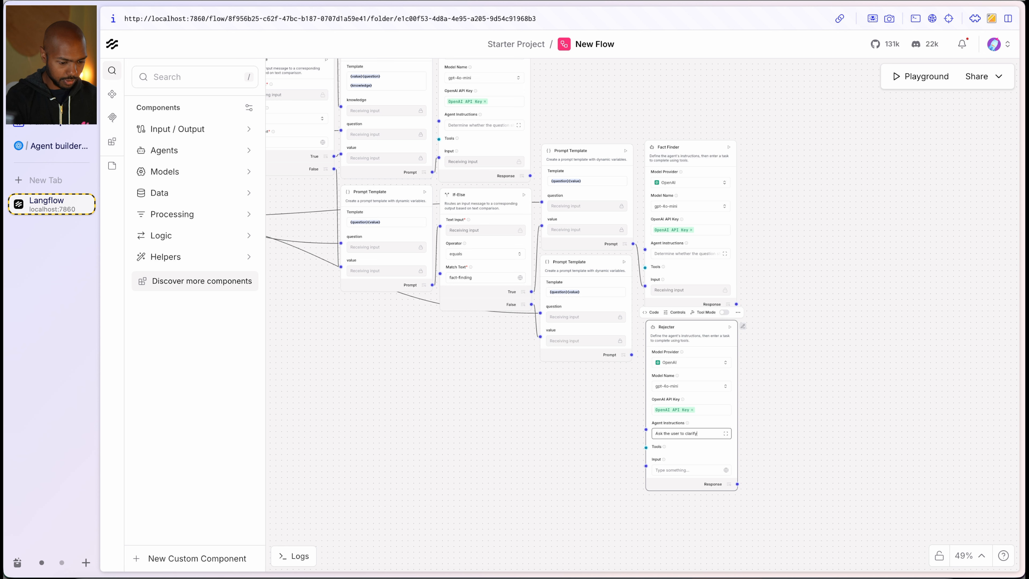
text(k the user to clarify)
drag(632, 354, 643, 467)
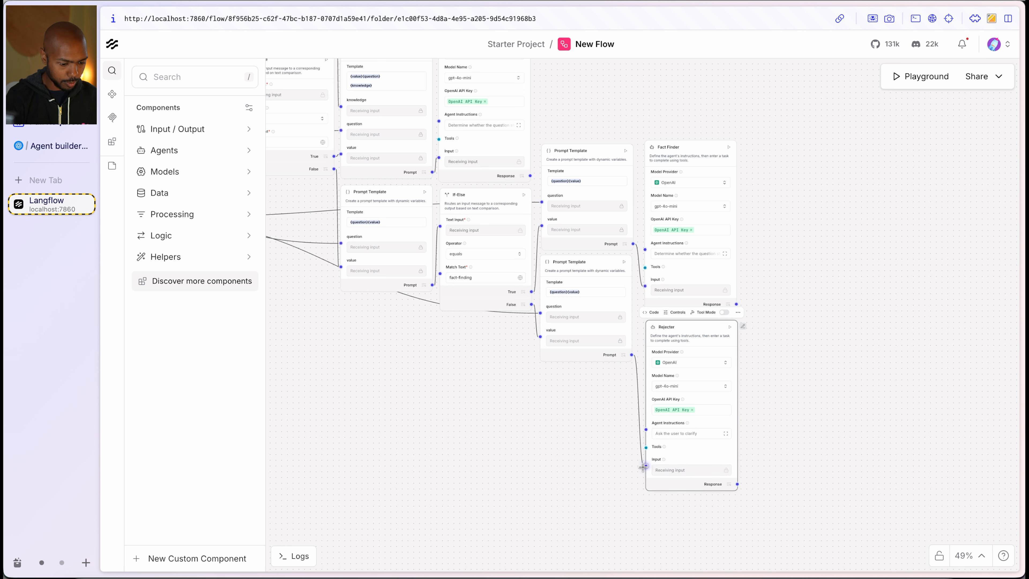
Replace the Fact Finder's agent instructions with a directive to search the internet for an answer.
click(688, 257)
key(ctrl+a)
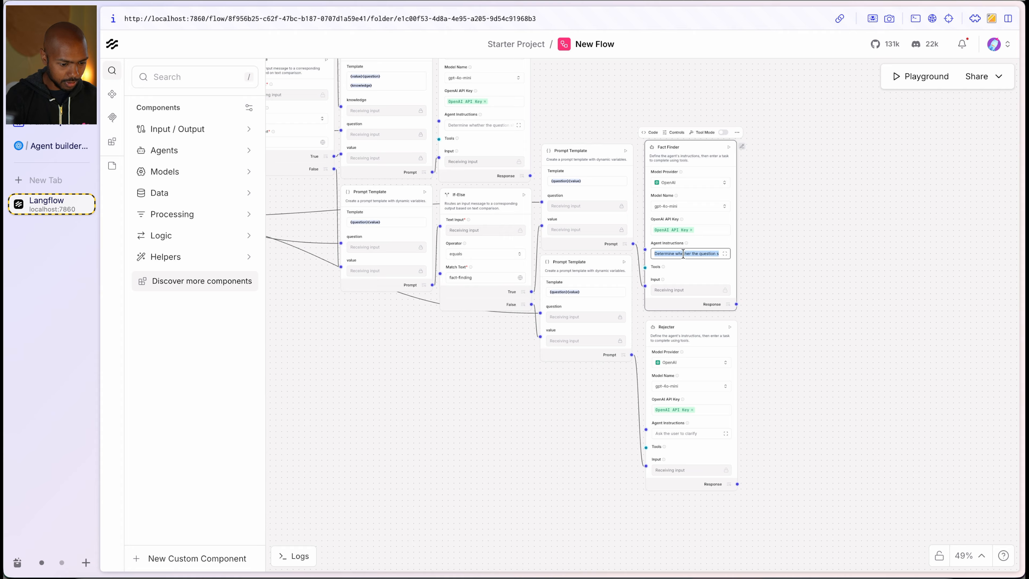
text(S)
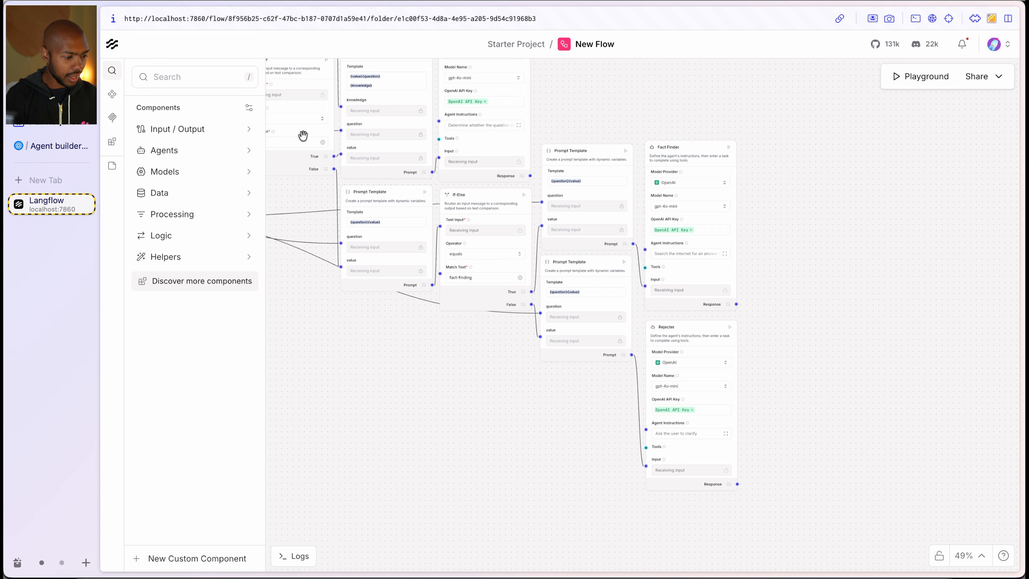
Find the Web Search component and place it on the canvas above the Fact Finder agent.
click(190, 78)
text(we)
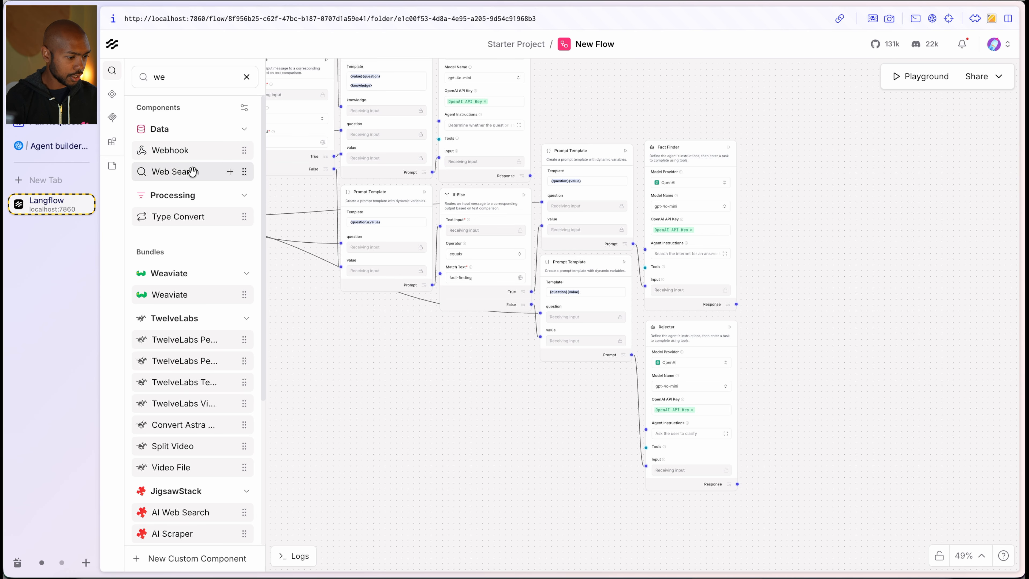
drag(191, 170, 638, 67)
drag(833, 137, 832, 196)
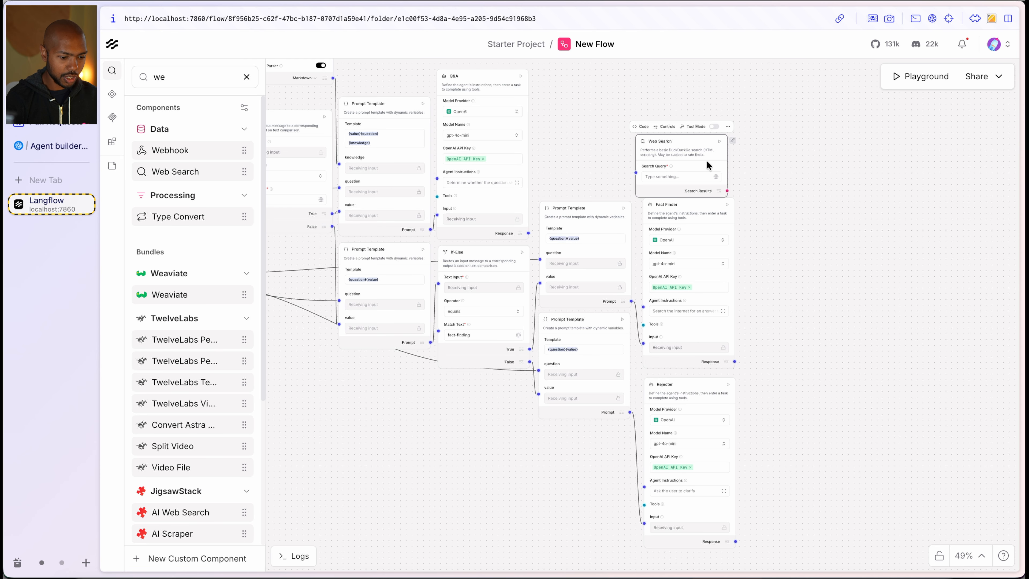
drag(695, 146, 681, 134)
Enable Tool Mode on Web Search and connect its Toolset output to the Fact Finder's Tools input.
click(695, 117)
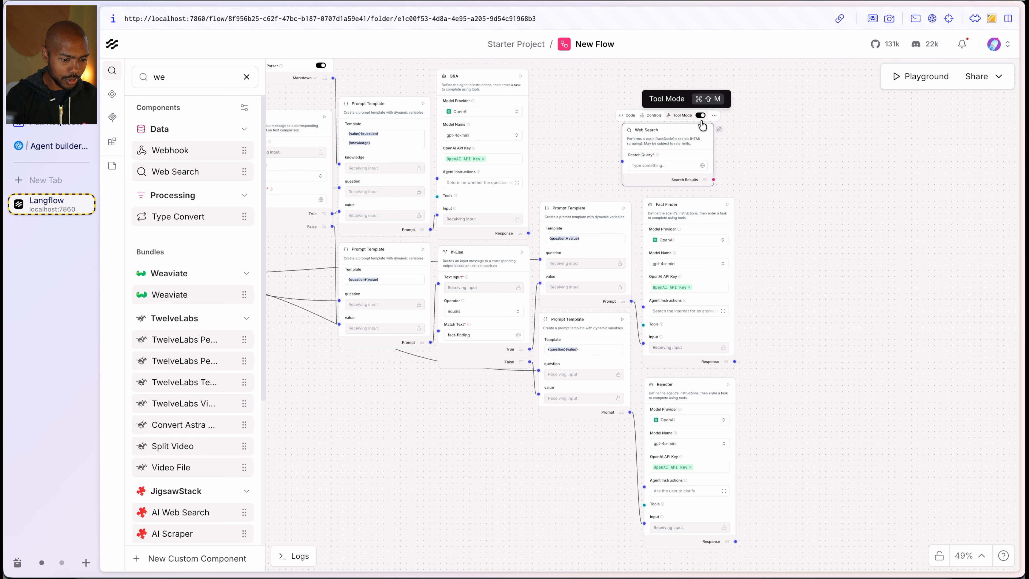
drag(713, 182, 642, 325)
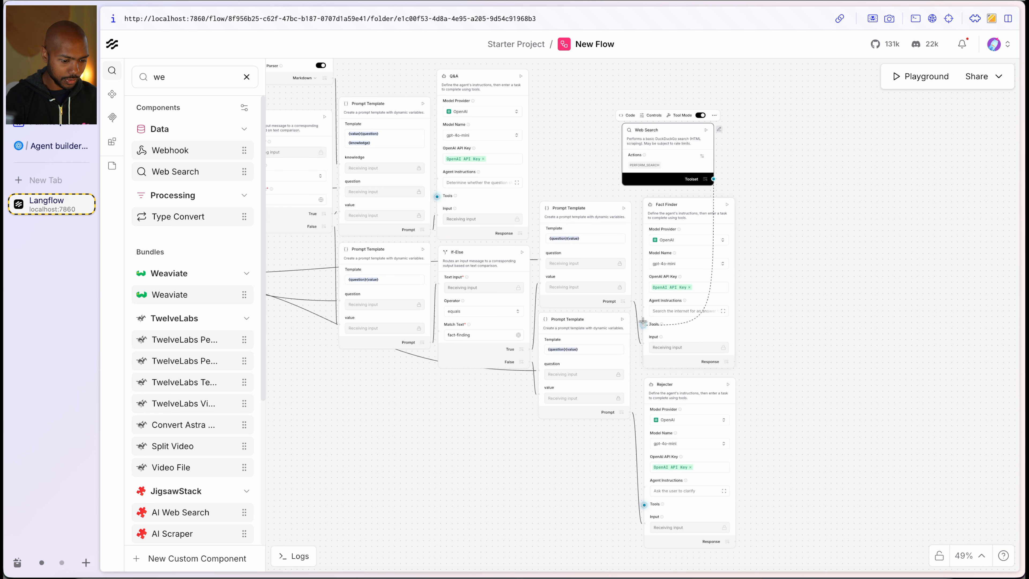
Review the whole flow and compare it with the workflow draft in Agent Builder, returning to Langflow.
scroll(638, 188, down, 5)
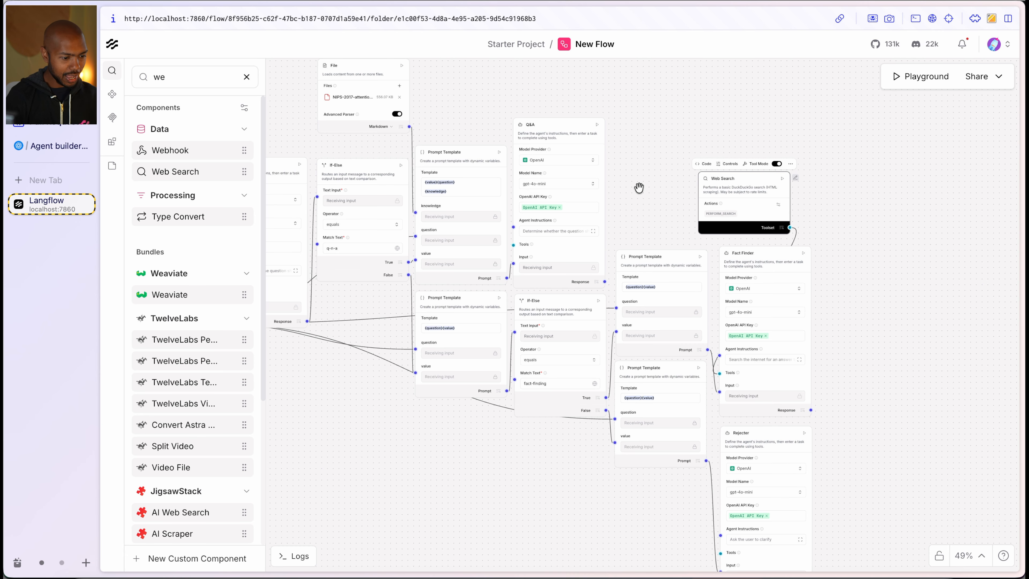
drag(638, 187, 714, 177)
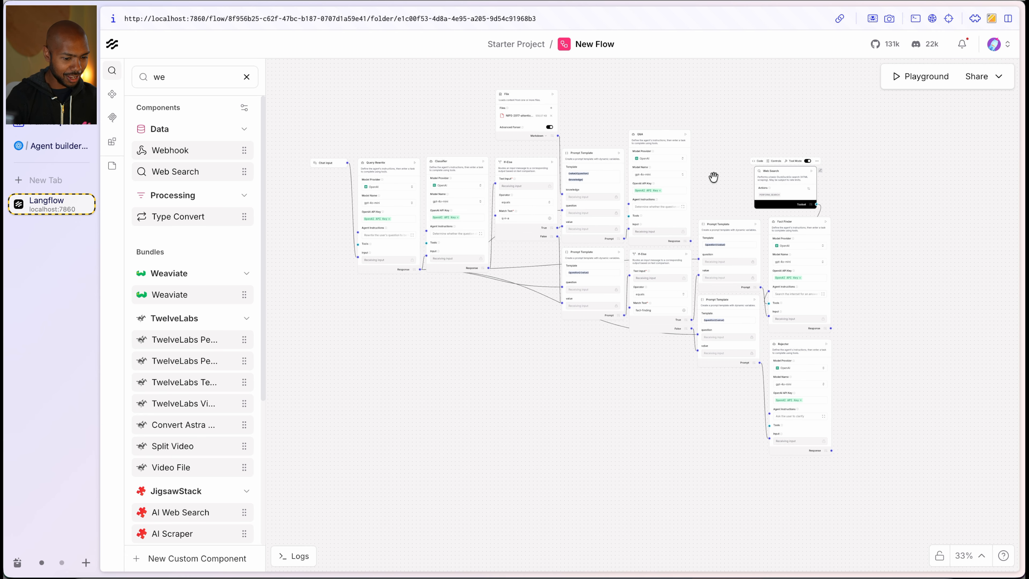
click(46, 146)
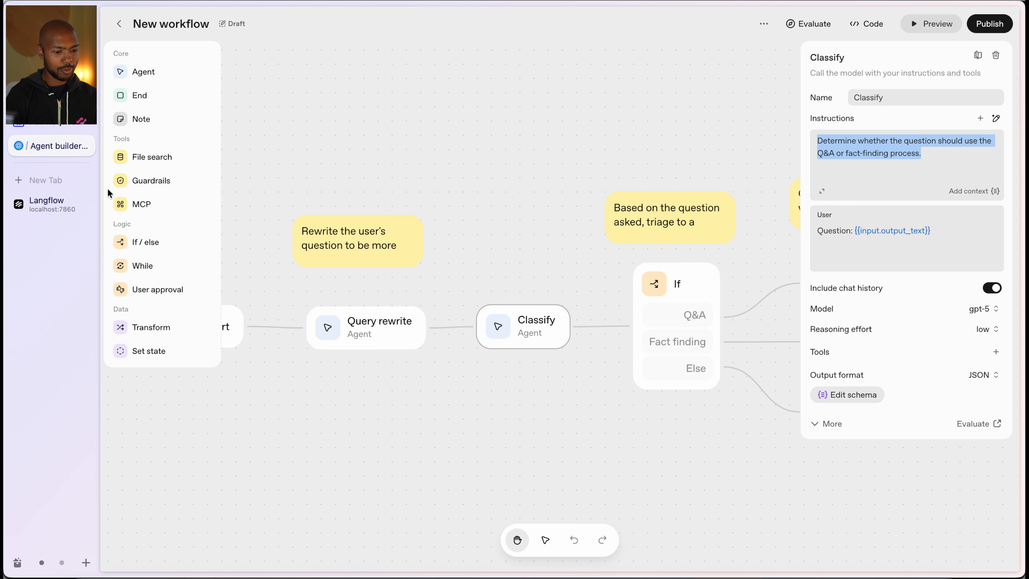
scroll(398, 143, down, 5)
click(48, 199)
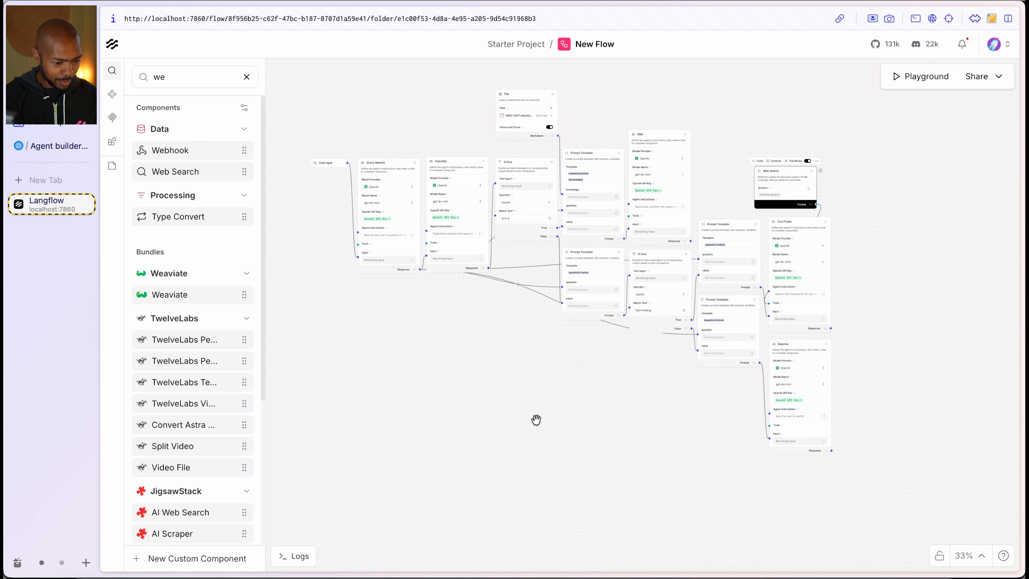
Add a Chat Output component to the empty canvas area below the Classifier agent.
scroll(569, 376, up, 3)
drag(569, 376, 565, 451)
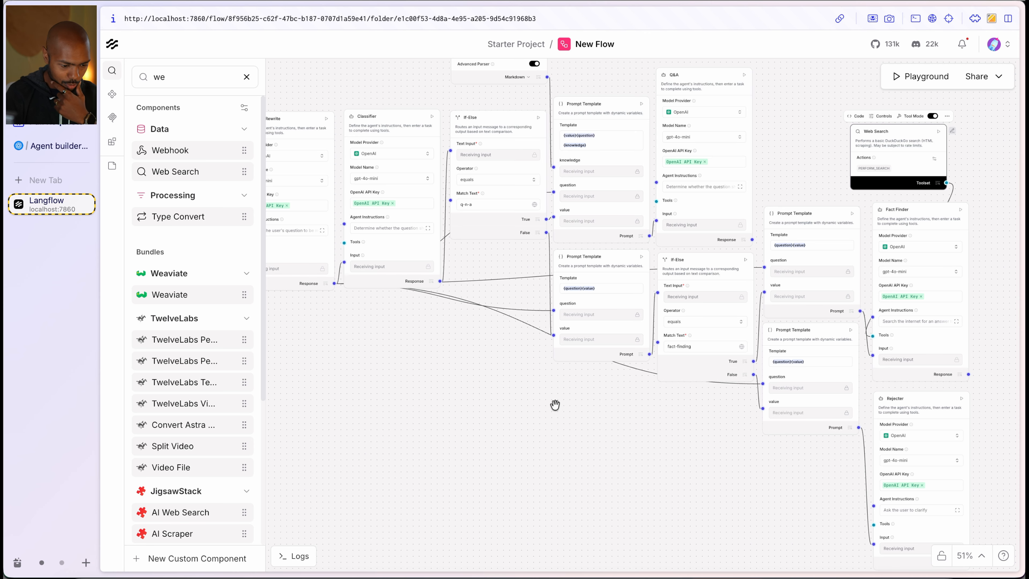
click(229, 79)
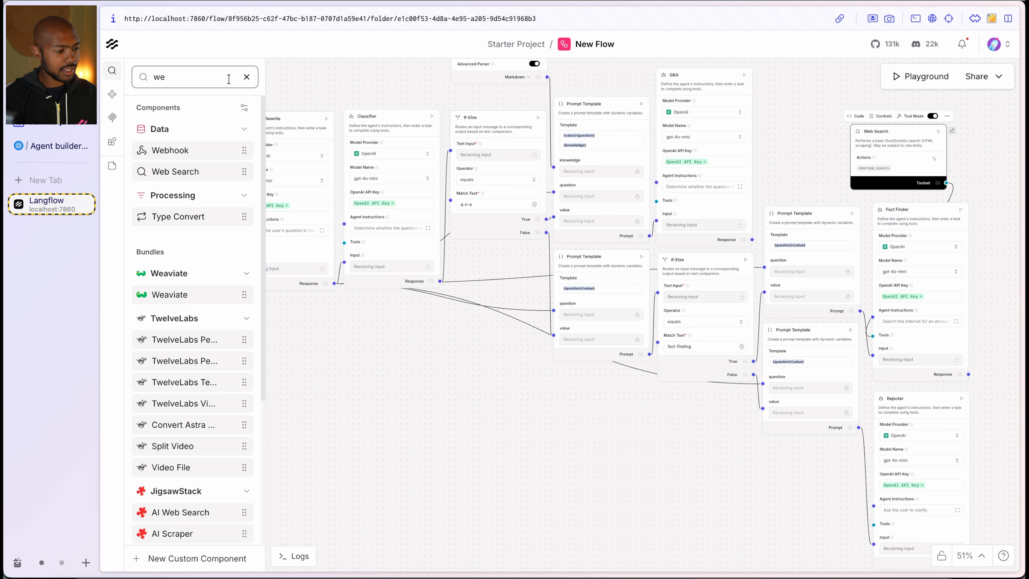
click(246, 77)
drag(183, 170, 499, 383)
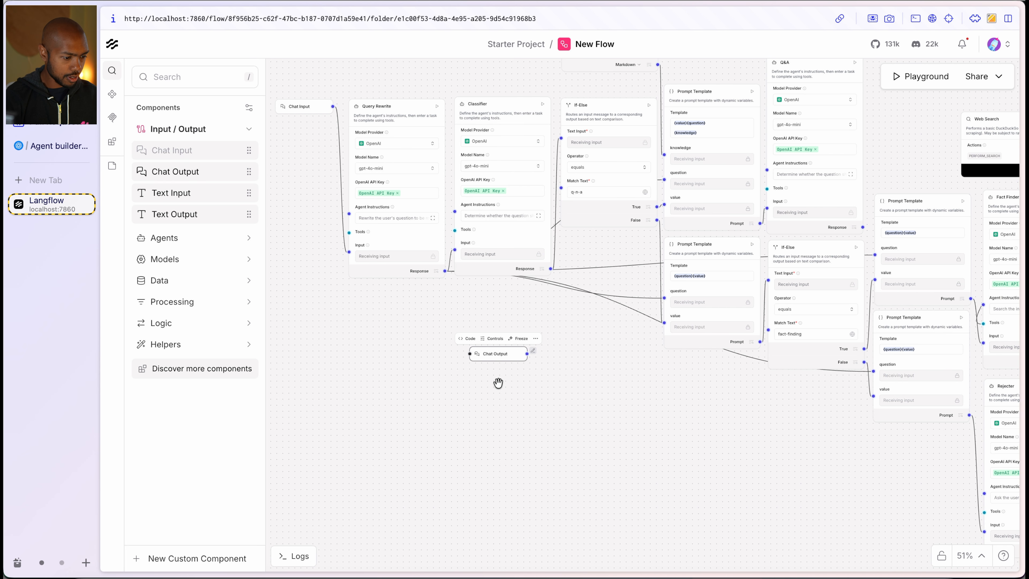
Duplicate the Chat Output so that Query Rewrite's Response and the Classifier's Response each connect to their own Chat Output.
drag(465, 353, 581, 321)
key(super+d)
drag(549, 269, 548, 315)
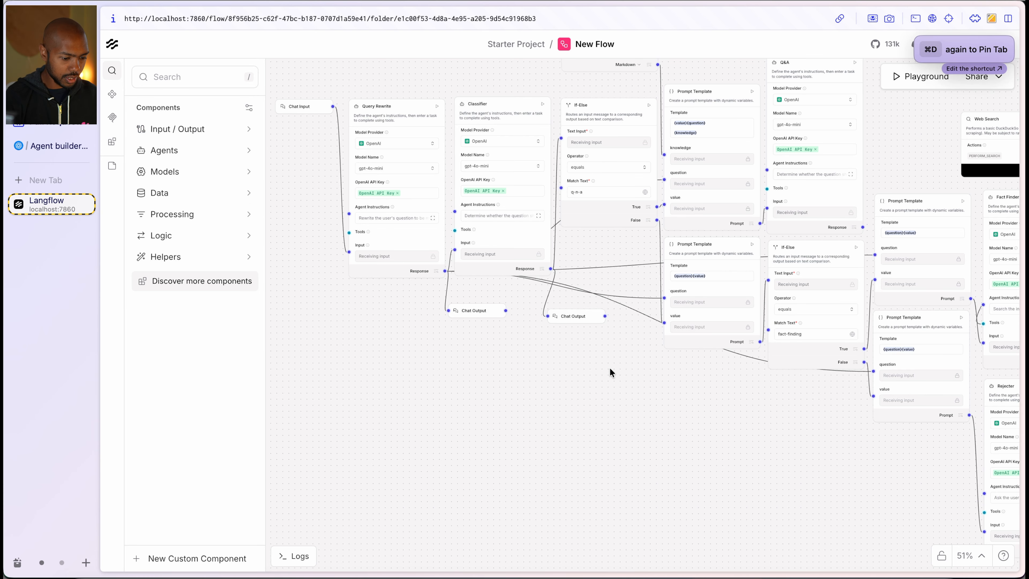
Duplicate the Chat Output again, connect it to the Q&A agent's Response, and place it above the Fact Finder's Prompt Template.
drag(608, 372, 479, 417)
right_click(480, 417)
click(460, 433)
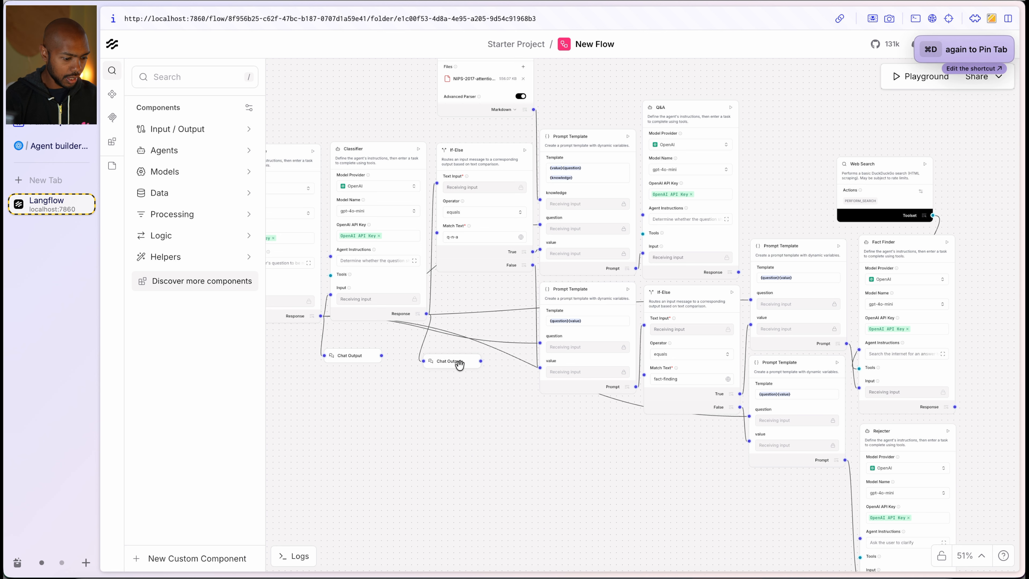
key(super+d)
drag(486, 372, 738, 271)
drag(583, 485, 402, 438)
drag(615, 147, 595, 163)
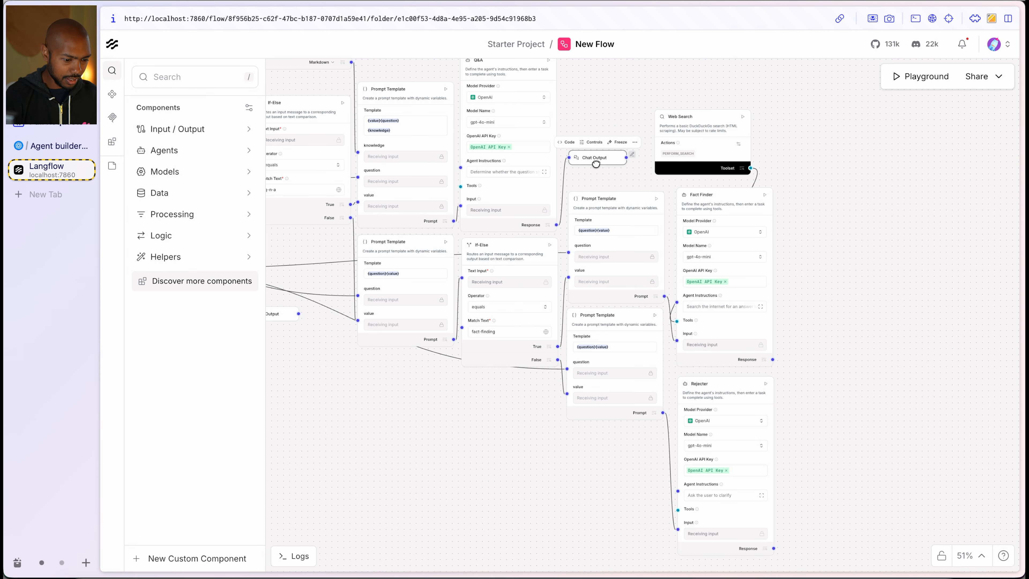
Duplicate the Chat Output twice, connecting one copy to the Fact Finder's Response and the other to the Rejecter's Response.
key(super+d)
drag(688, 163, 809, 356)
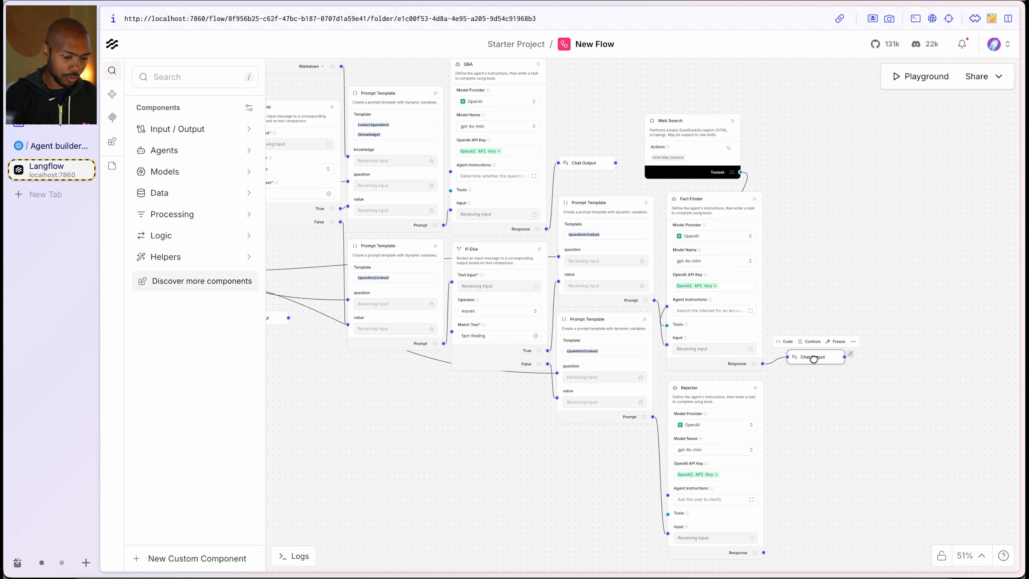
key(super+d)
drag(868, 432, 865, 335)
drag(846, 260, 761, 453)
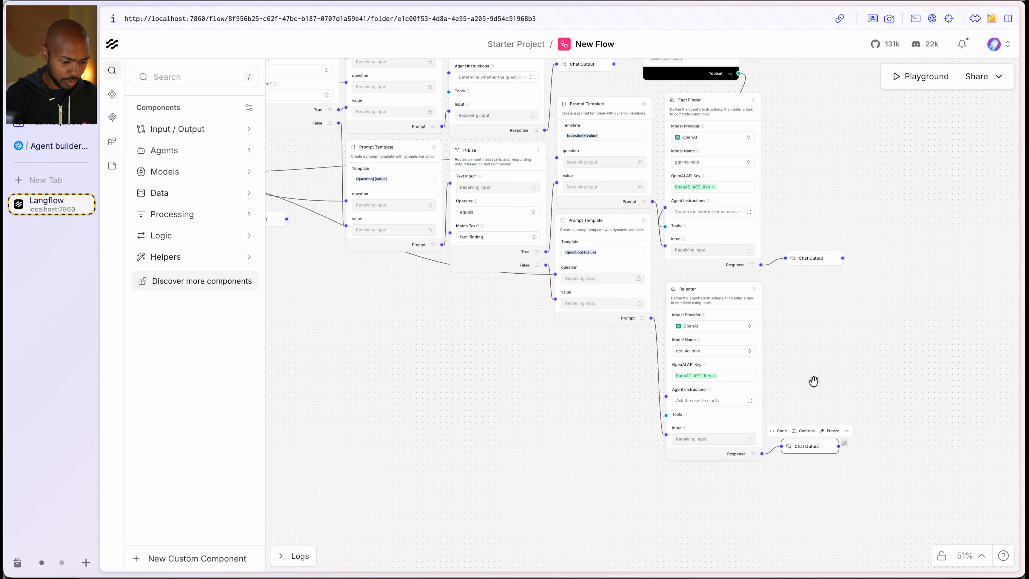
Open the flow's Playground and compare it with the workflow preview in Agent Builder, returning to Langflow.
click(894, 79)
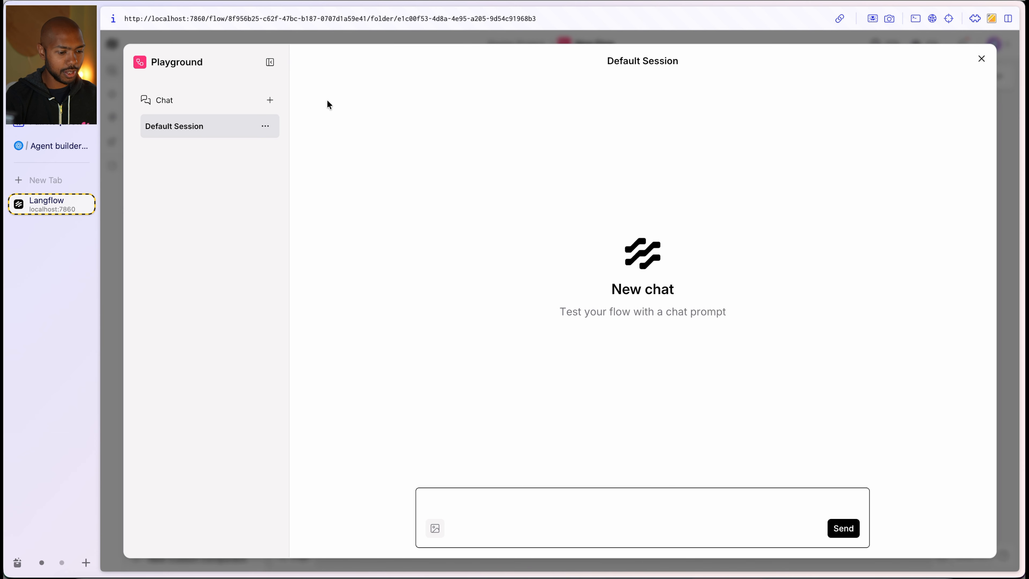
click(59, 145)
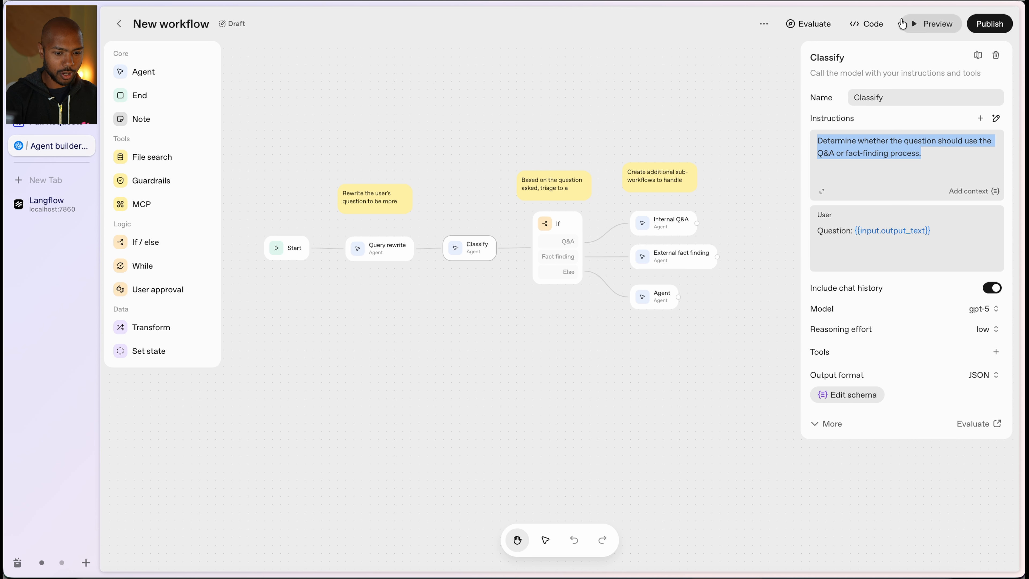
click(912, 25)
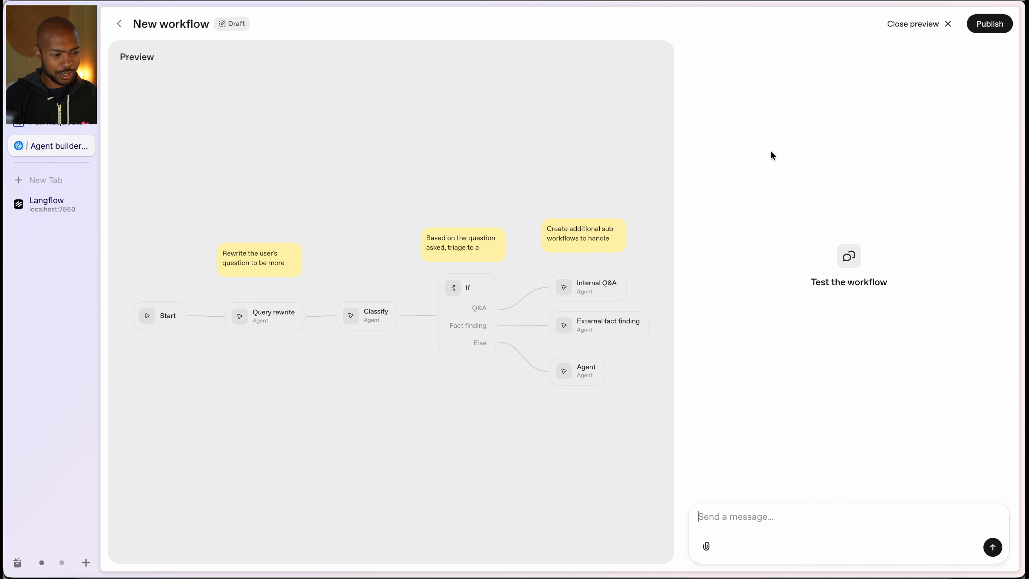
click(119, 23)
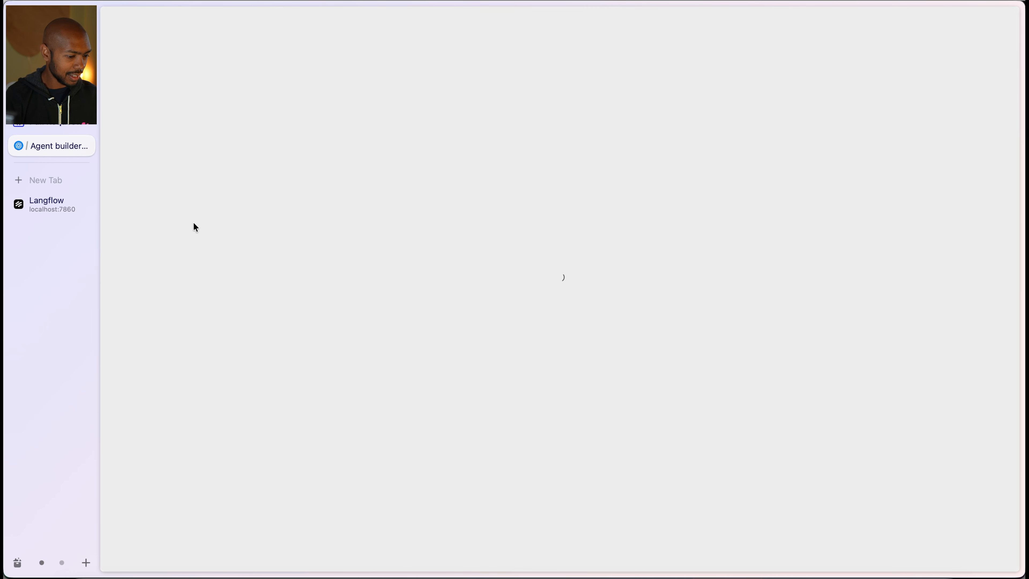
click(50, 205)
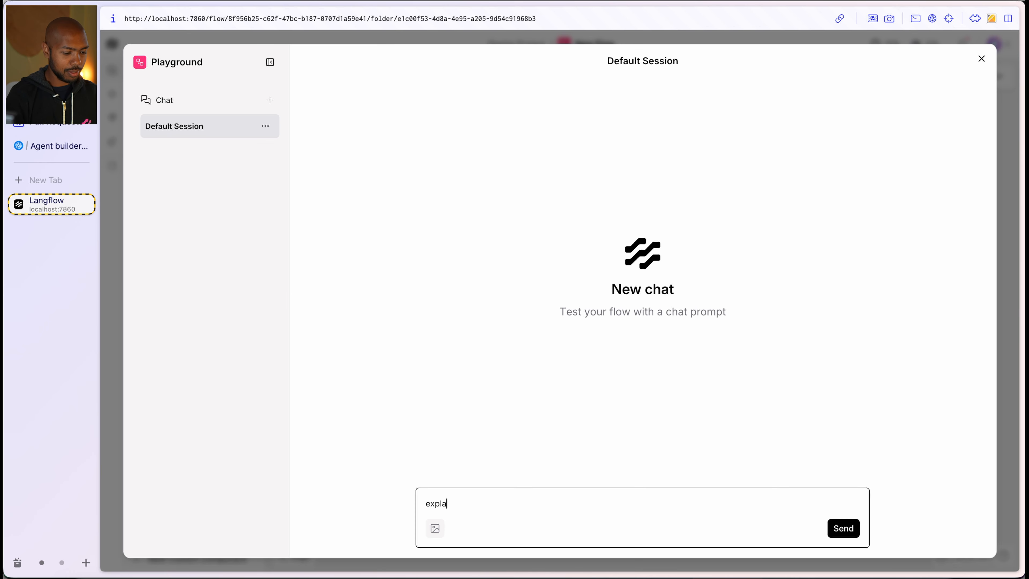
key(super+a)
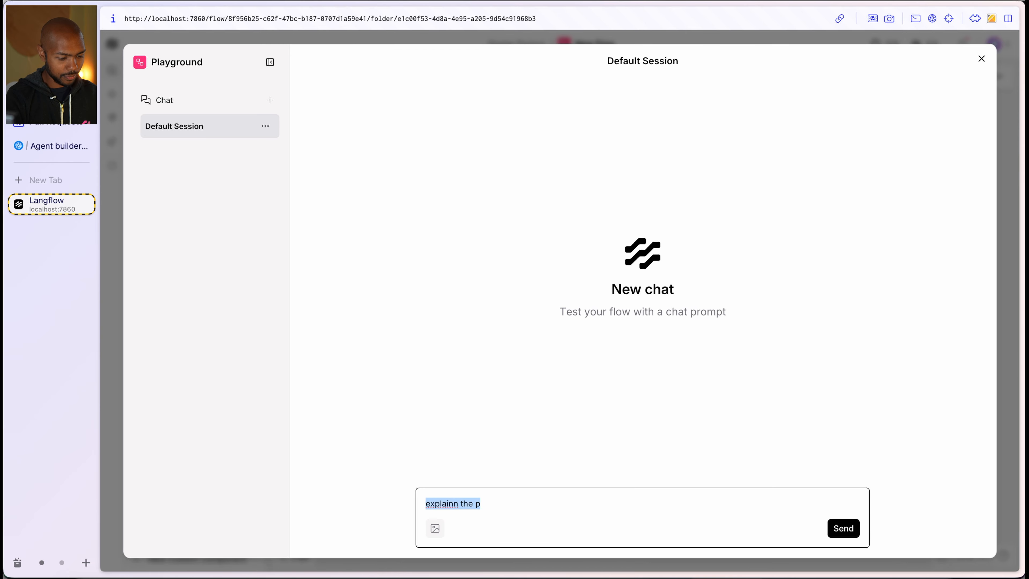
key(Right)
text(a)
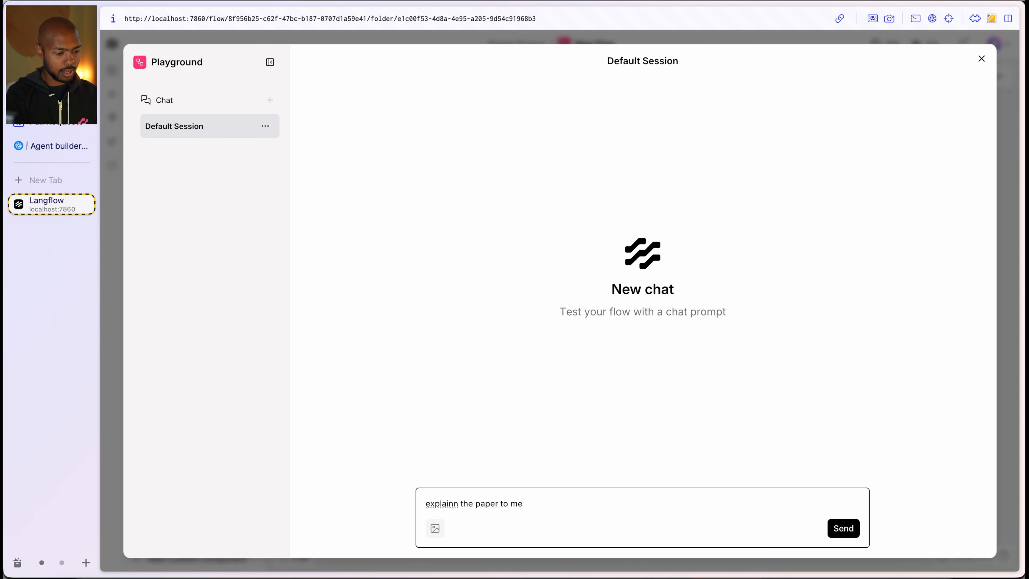
key(Escape)
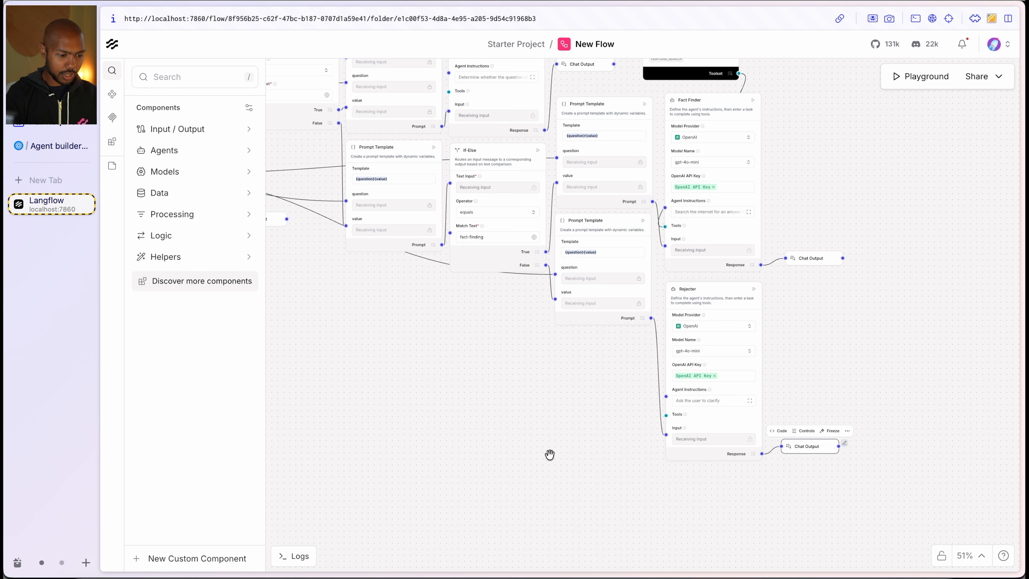
Set the model of both the Fact Finder and Rejecter agents to gpt-5.
click(703, 169)
click(705, 248)
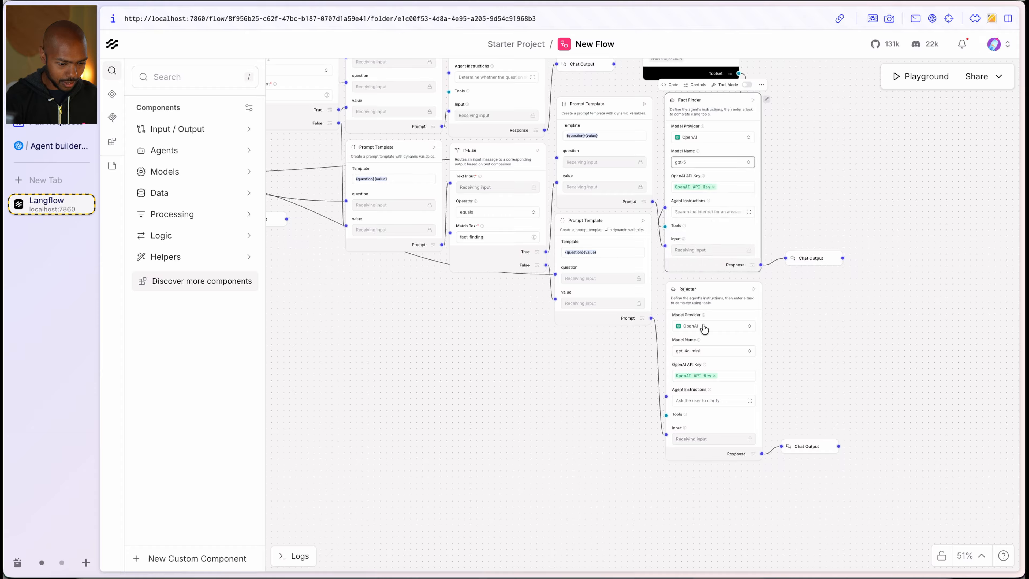
click(702, 353)
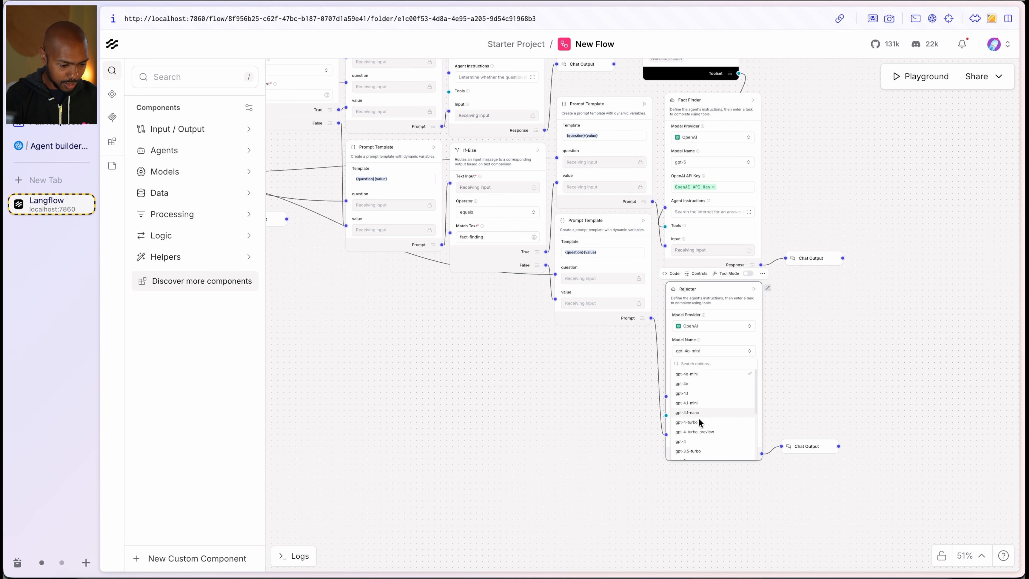
scroll(696, 443, down, 2)
click(694, 443)
Set the model of the Q&A agent and the Classifier agent to gpt-5.
drag(541, 434, 727, 565)
click(712, 157)
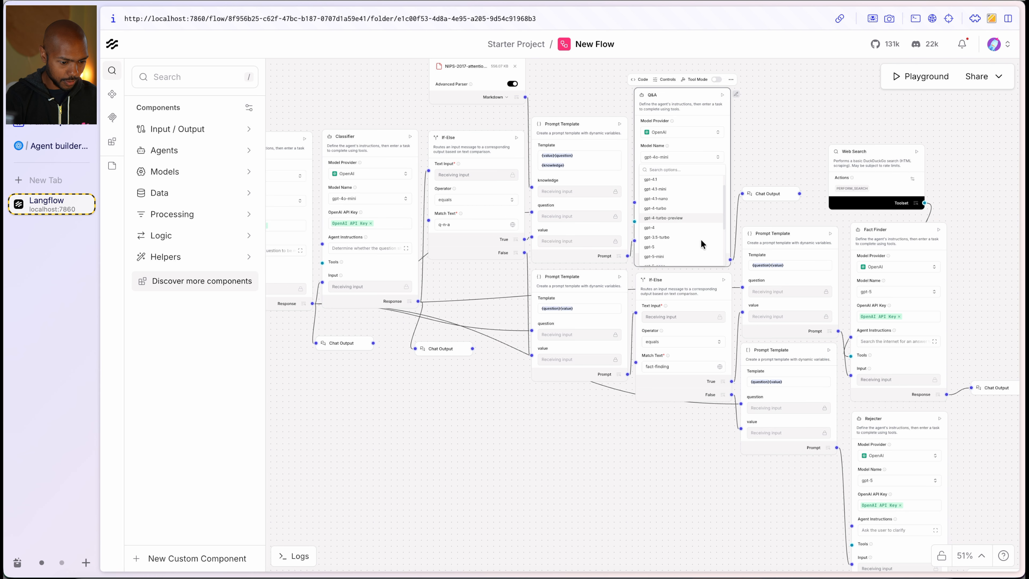
scroll(701, 239, down, 2)
click(674, 243)
click(389, 198)
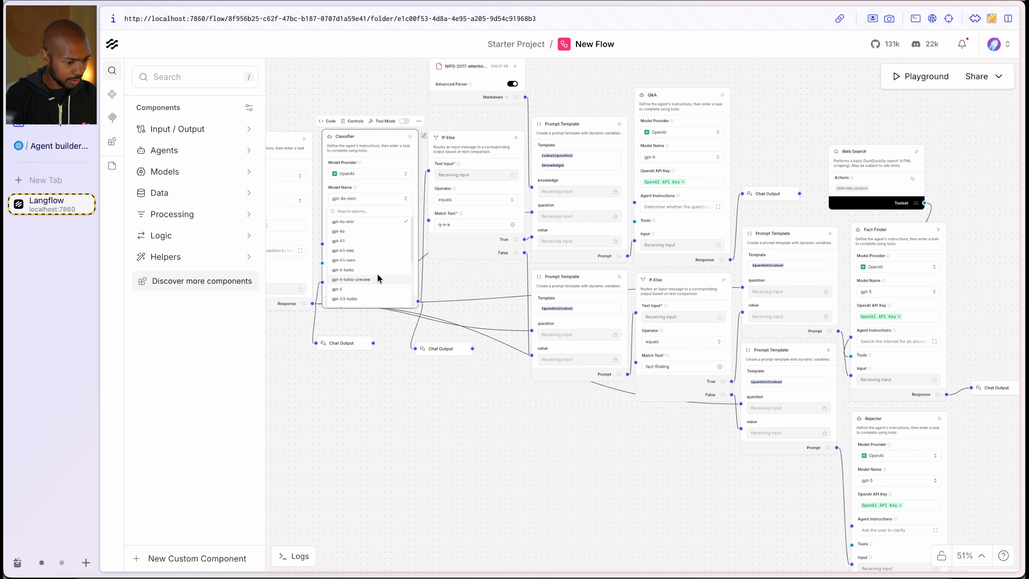
scroll(370, 286, down, 2)
click(356, 285)
Set the Query Rewrite agent's model to gpt-5.
drag(356, 391, 523, 384)
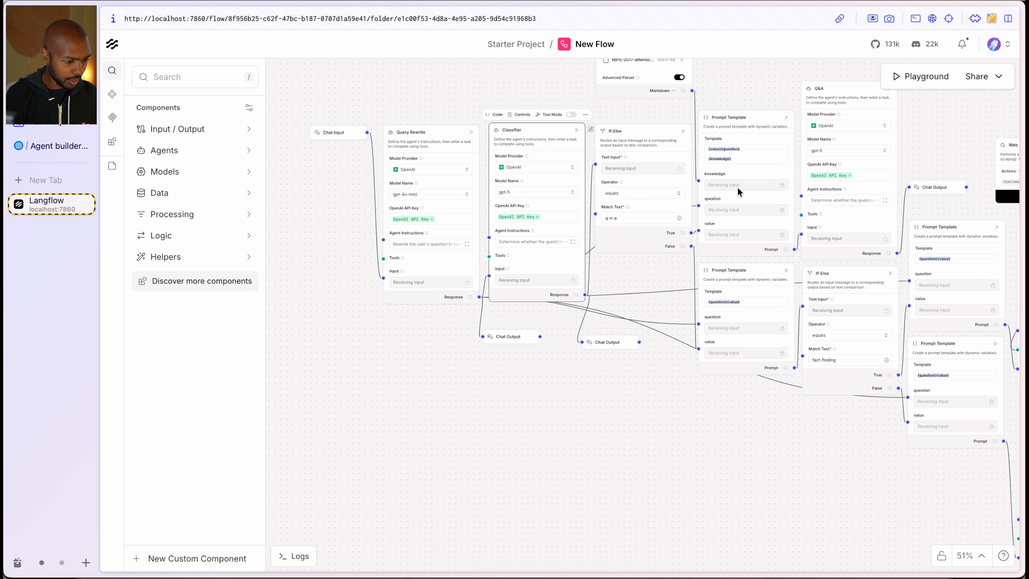
click(434, 195)
scroll(421, 260, down, 2)
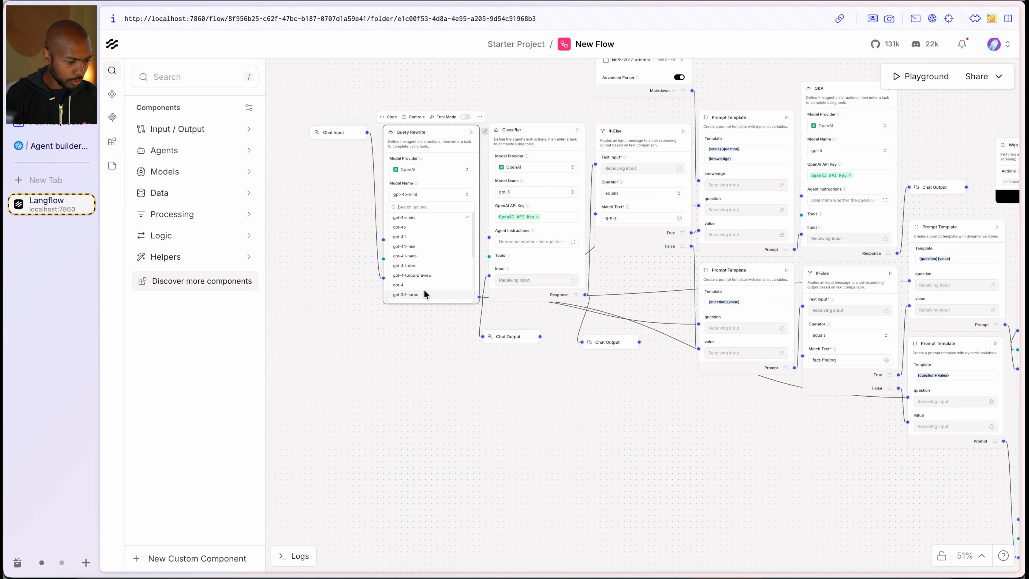
click(399, 276)
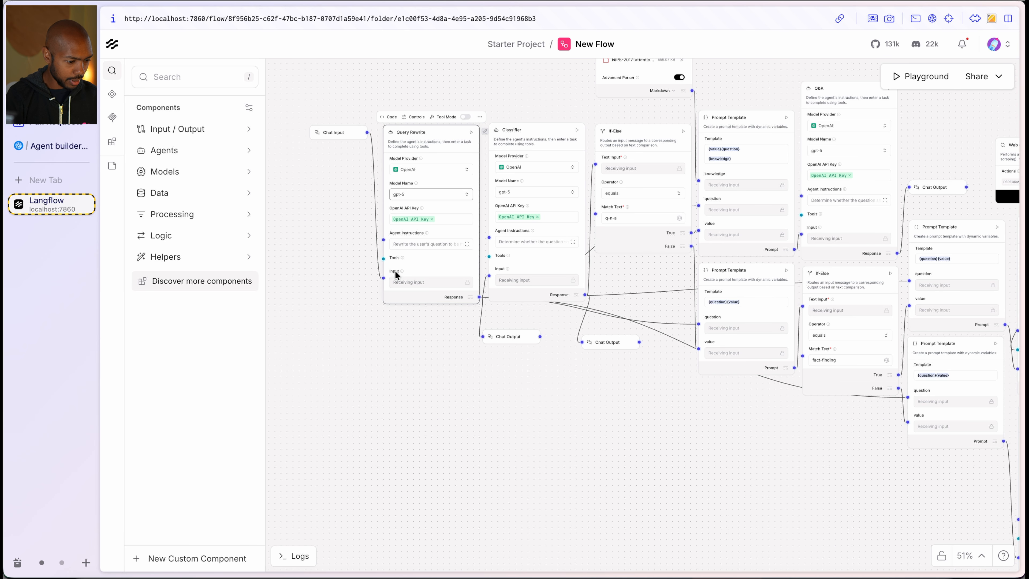
Test the flow in the Playground by sending the message "explain the paper to me".
click(915, 76)
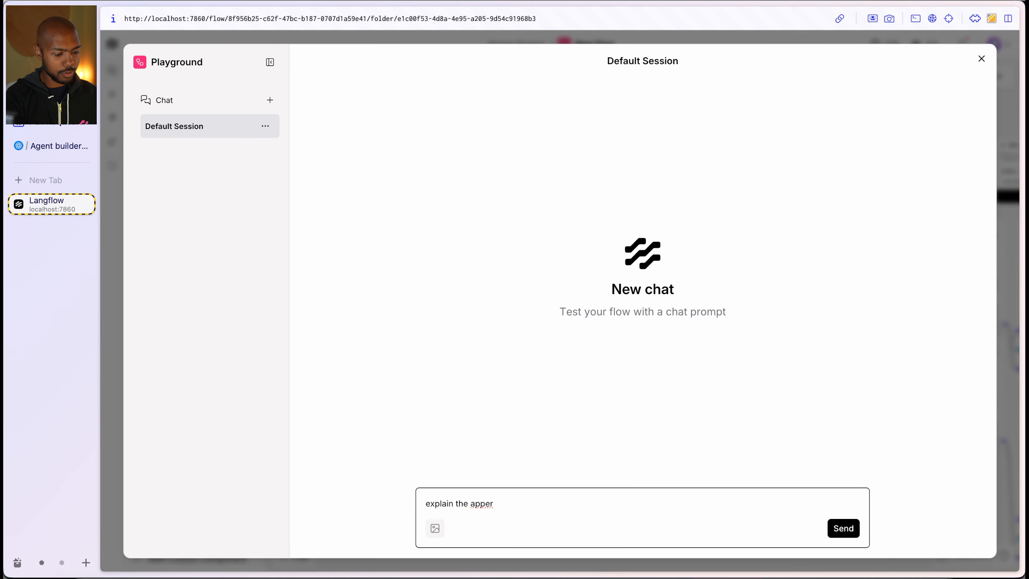
text(explain the paper to me)
key(Return)
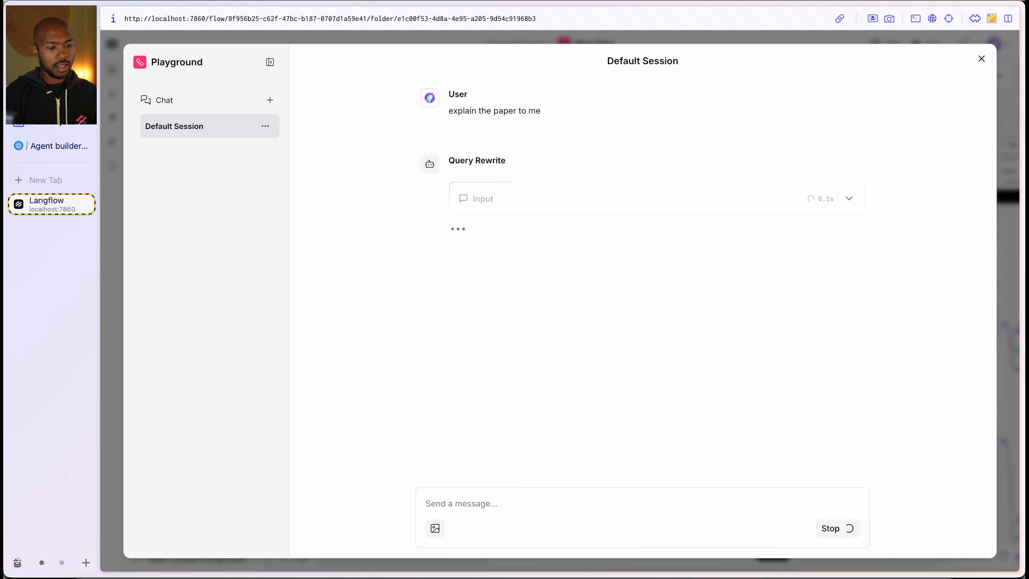
Follow the running flow on the canvas and read the rewritten query in the Playground.
click(980, 59)
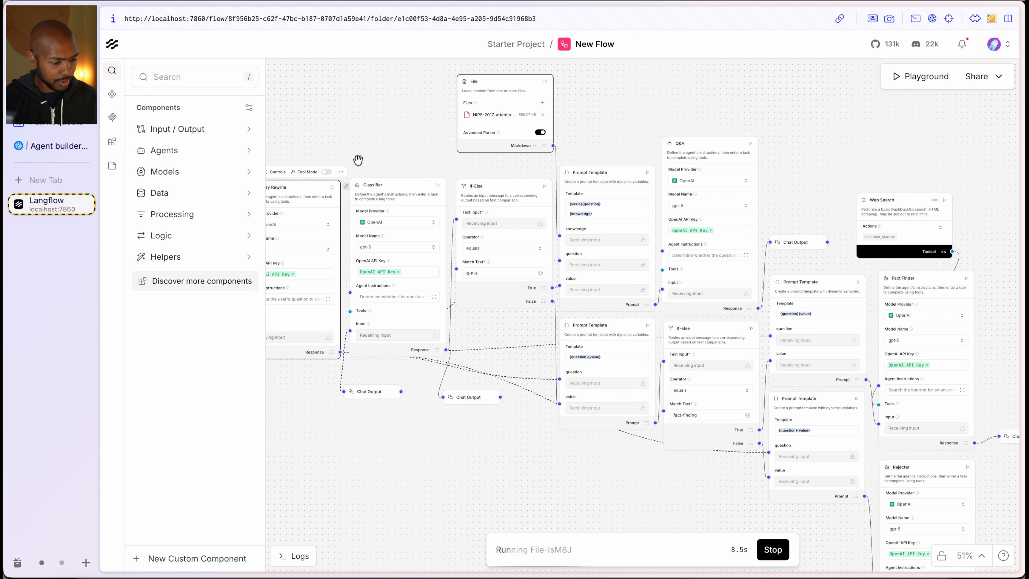
drag(358, 160, 395, 157)
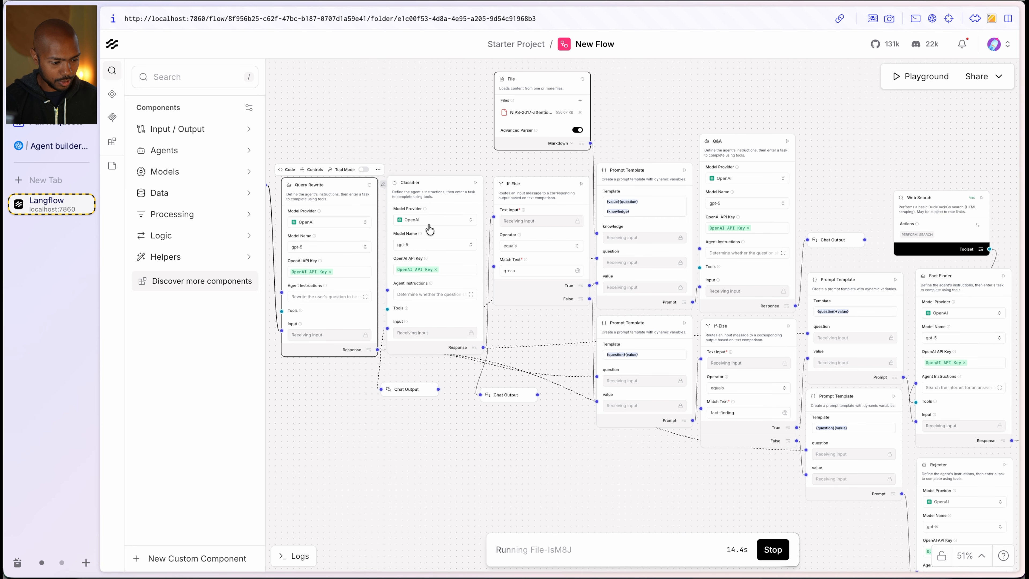
click(918, 77)
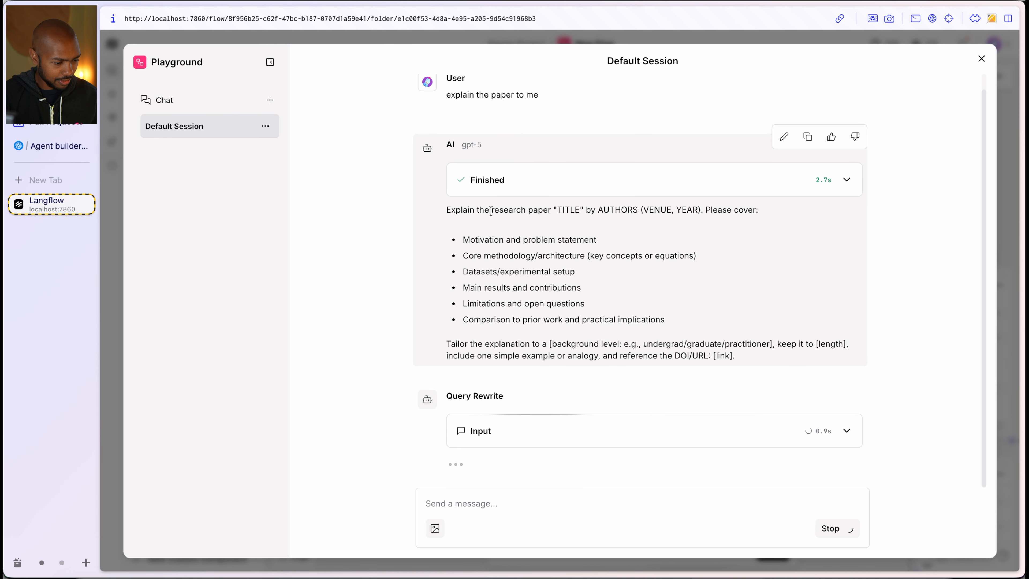
drag(460, 212, 587, 213)
click(602, 215)
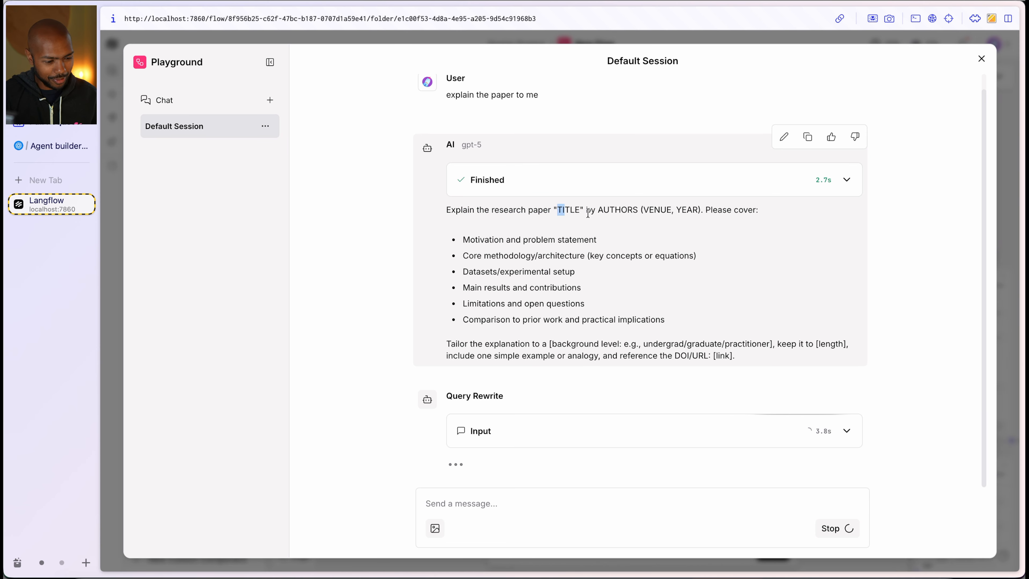
click(615, 215)
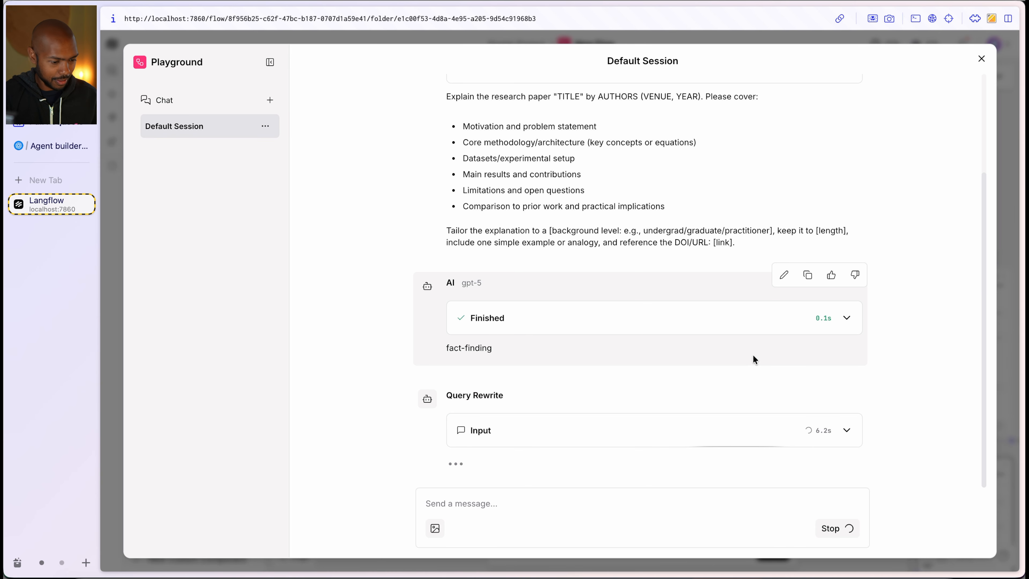
Trace the run through the If-Else branches and agents on the canvas, and read the final reply in the Playground.
click(981, 59)
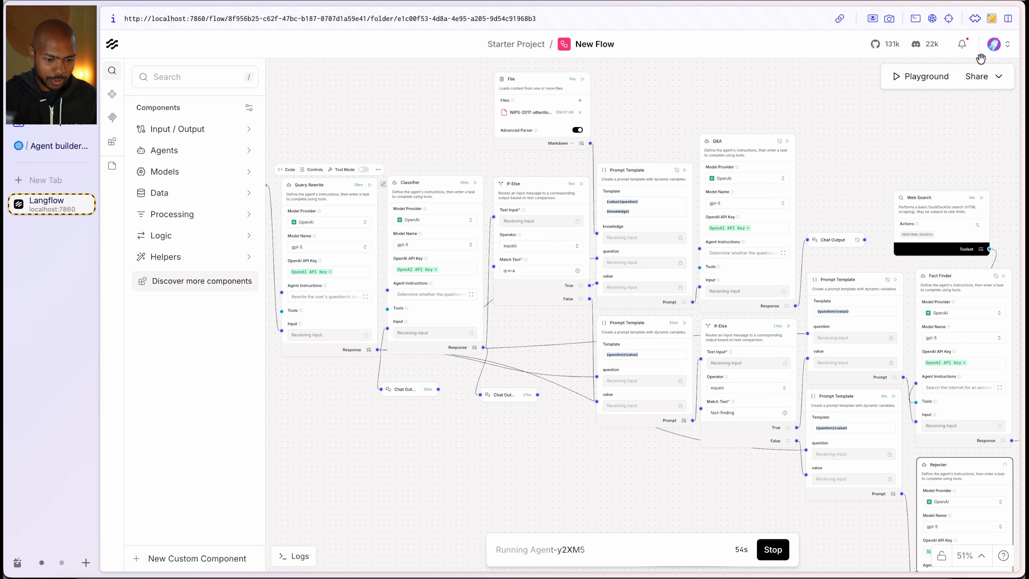
drag(845, 115, 787, 85)
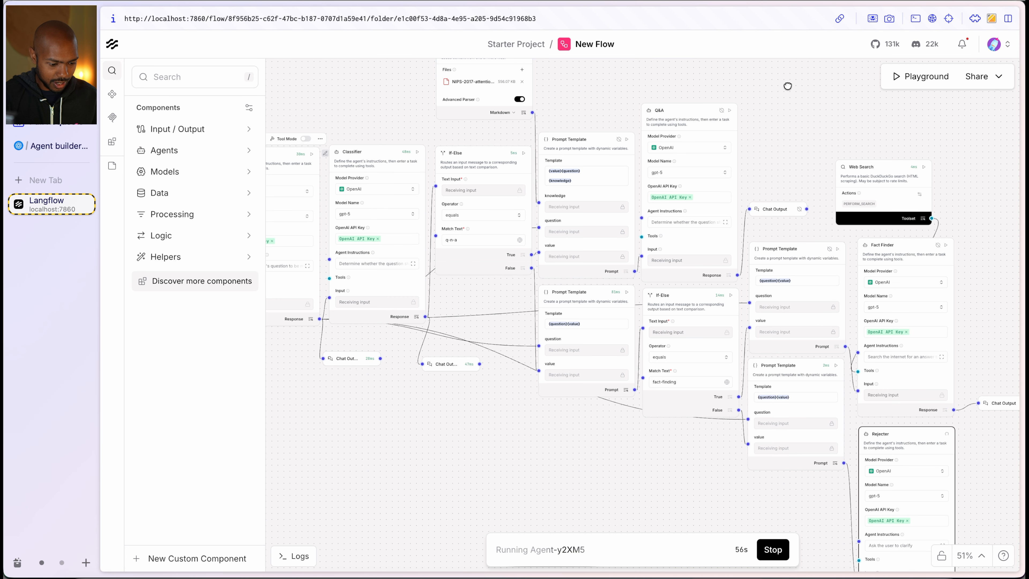
drag(786, 128, 712, 66)
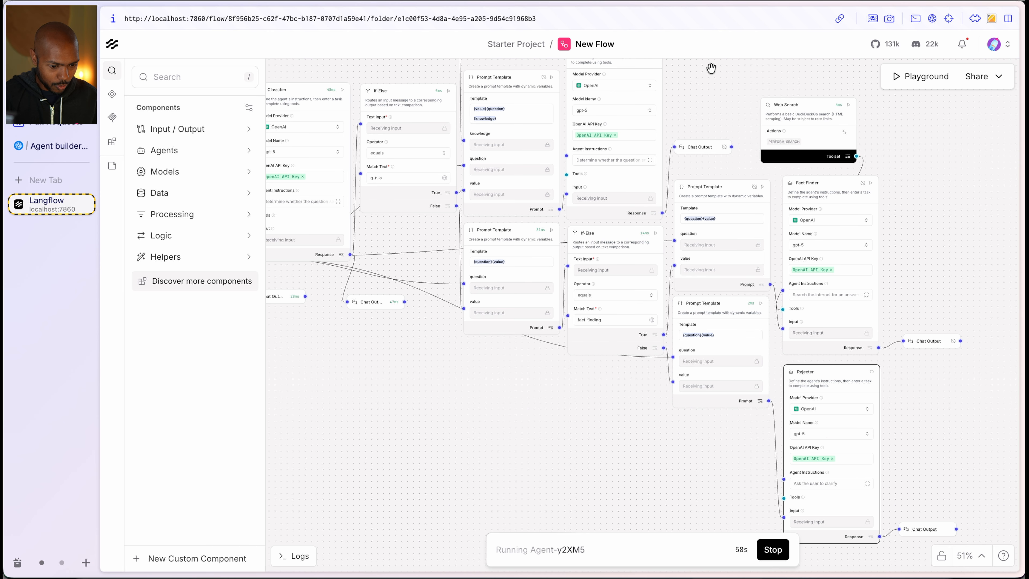
drag(679, 464, 618, 381)
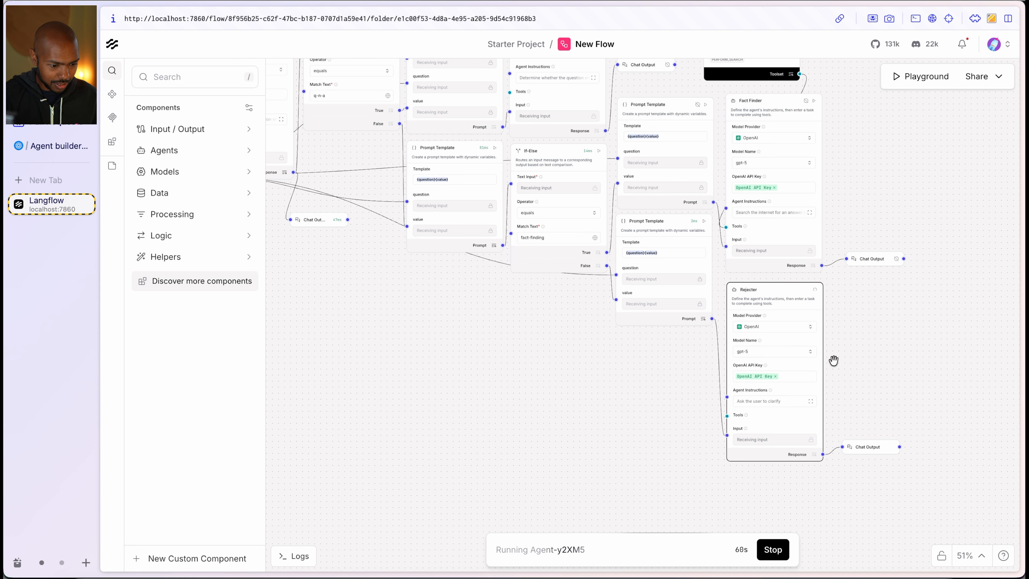
drag(462, 328, 460, 359)
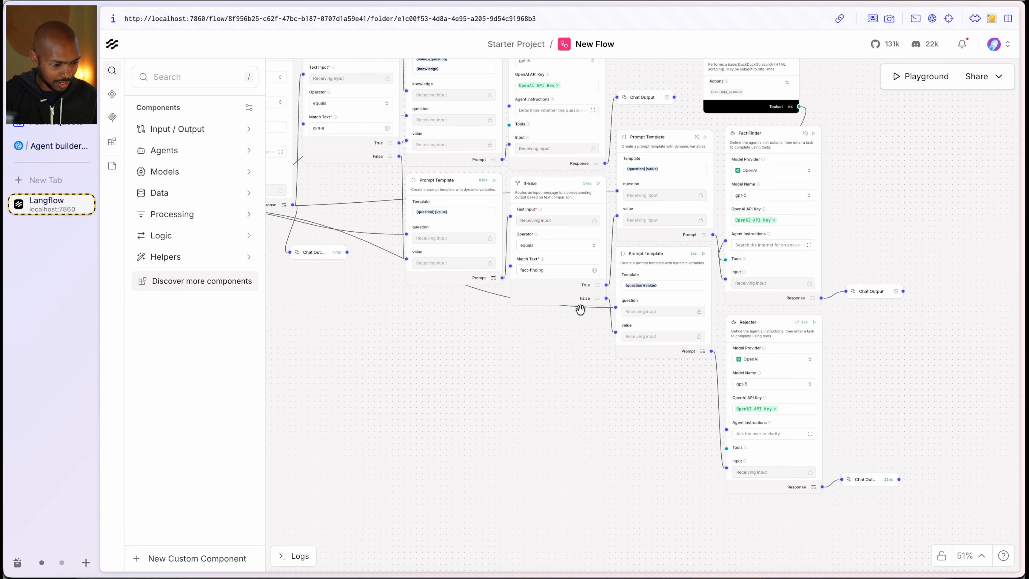
click(910, 75)
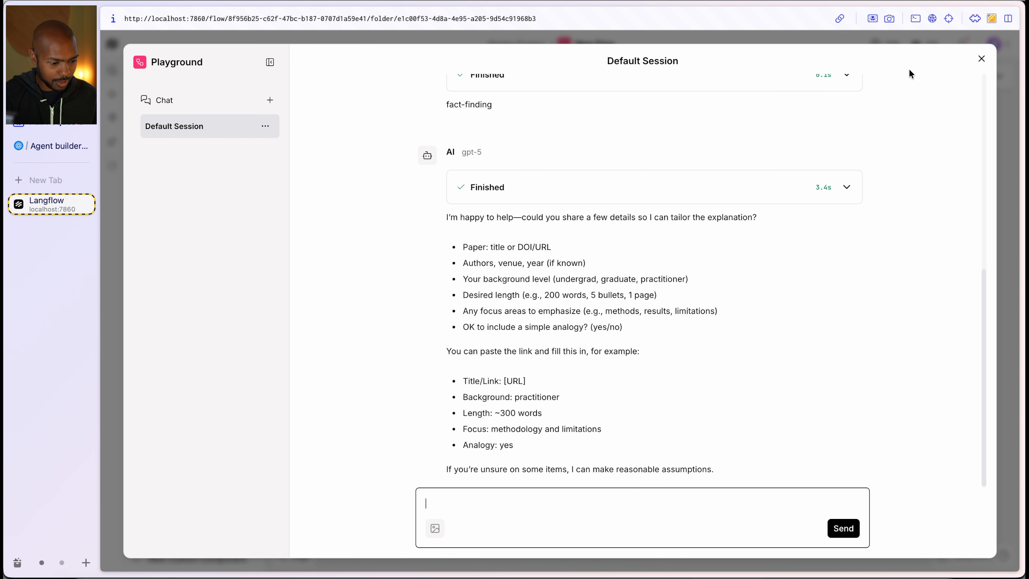
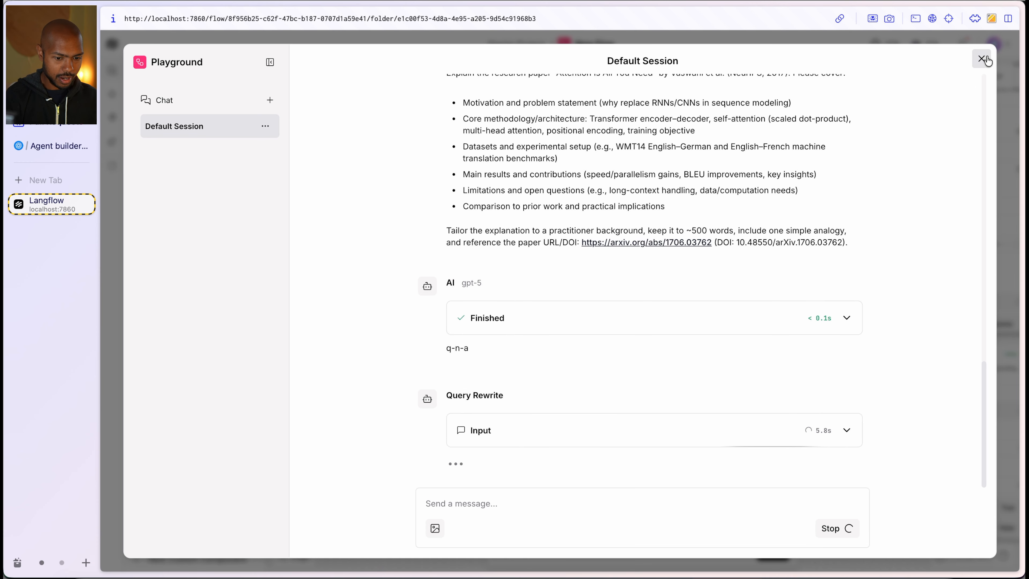
Examine on the canvas how the follow-up run passes from Chat Input through the Classifier to the Q&A agent.
click(982, 58)
scroll(659, 364, down, 5)
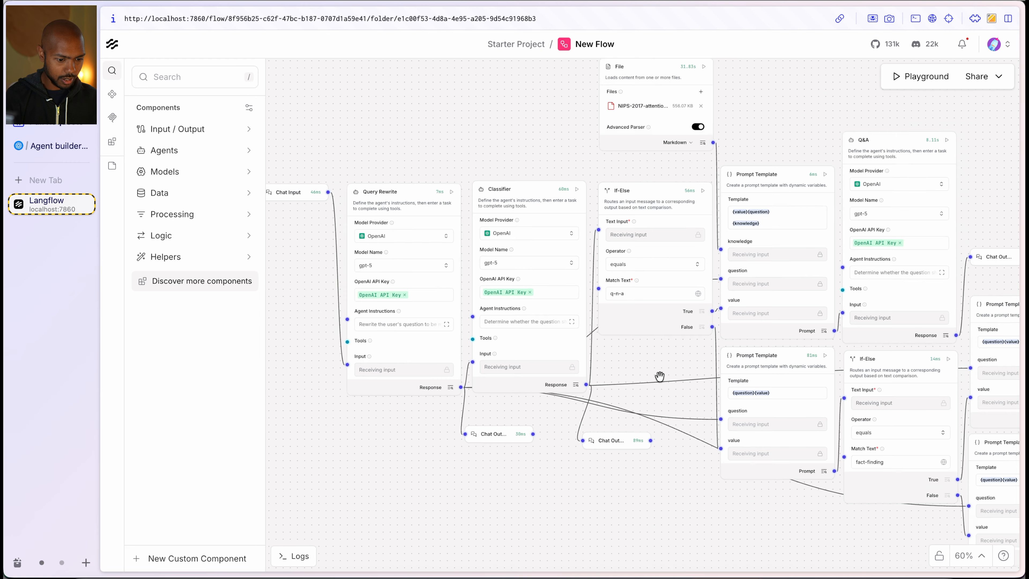
drag(942, 171, 737, 176)
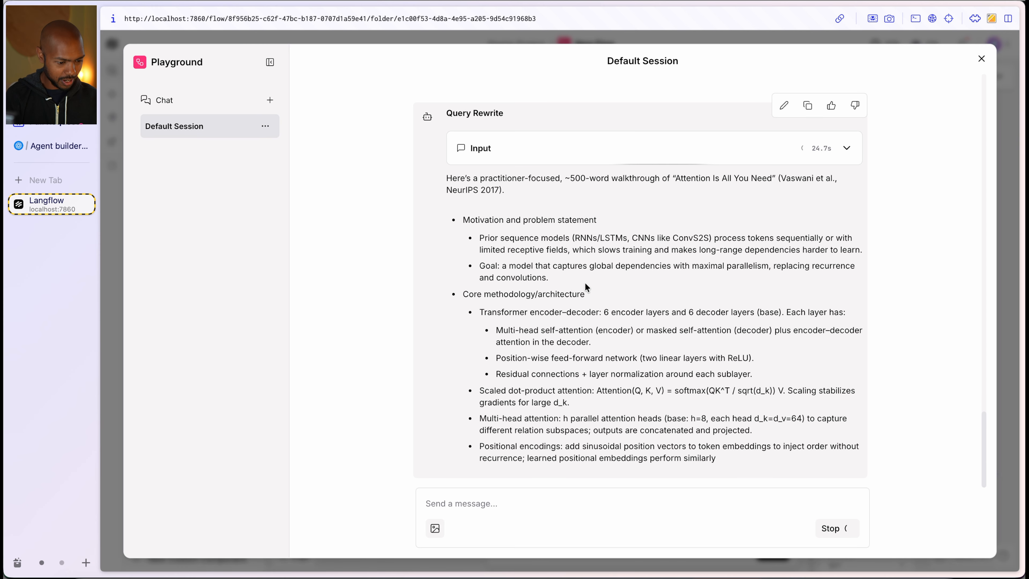
Review the paper explanation in the Playground and send the question "what new research has come out since then in 2025".
scroll(823, 184, up, 5)
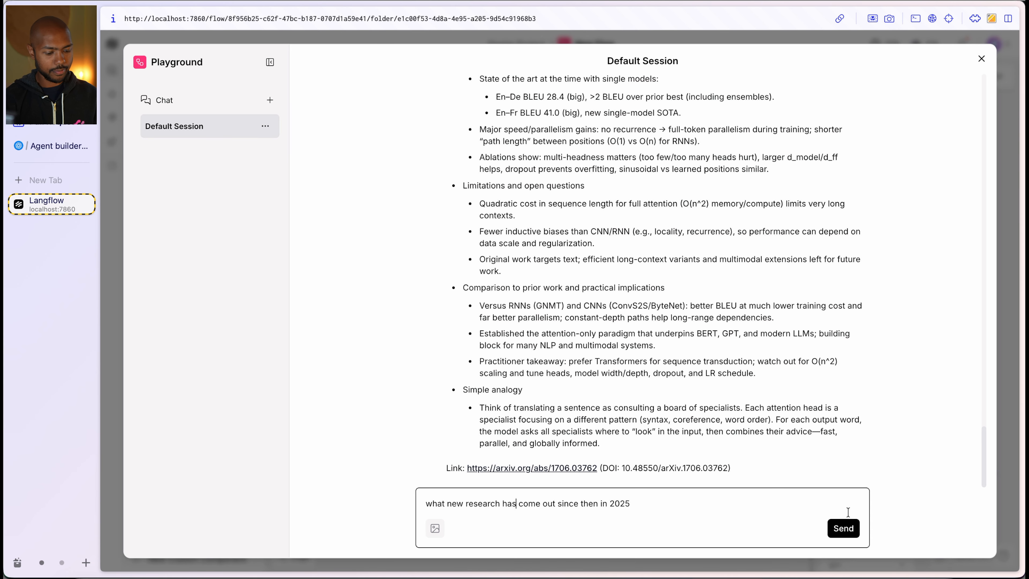
click(848, 528)
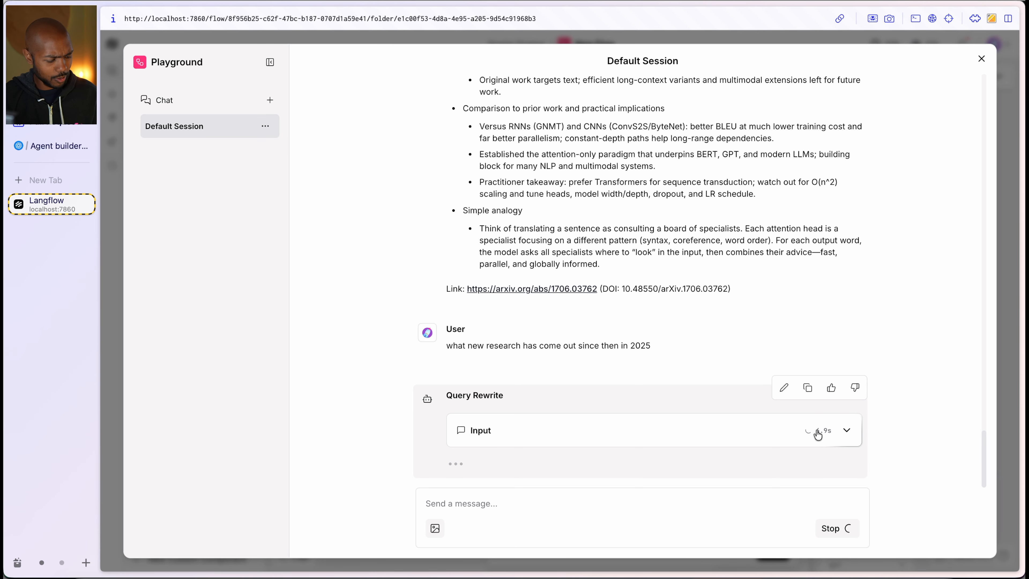
Check the running flow on the canvas, review the rewritten query and its classification in the Playground, and stop the run.
key(Escape)
drag(357, 176, 602, 138)
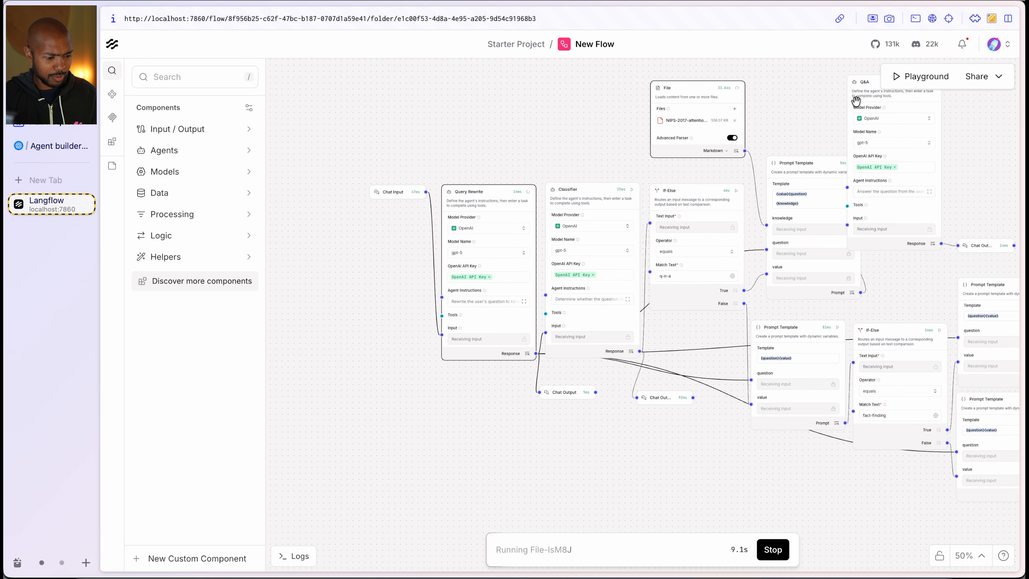
click(908, 81)
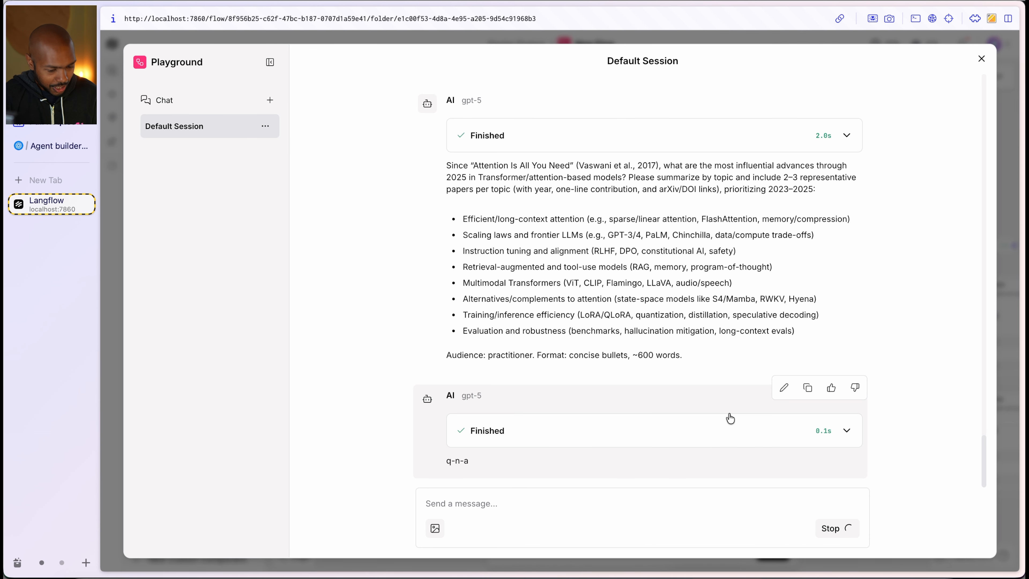
scroll(727, 364, up, 3)
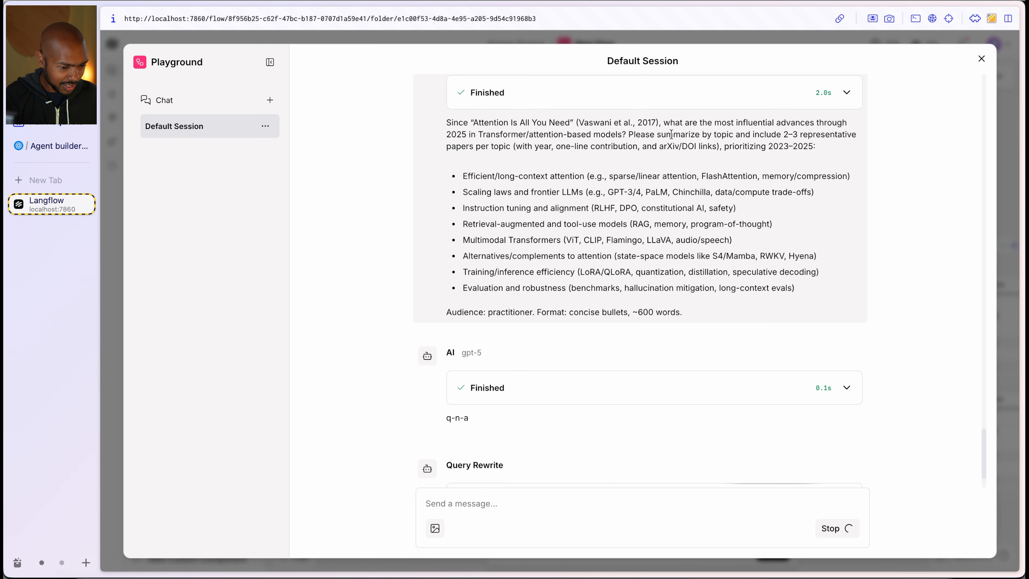
drag(690, 139, 693, 146)
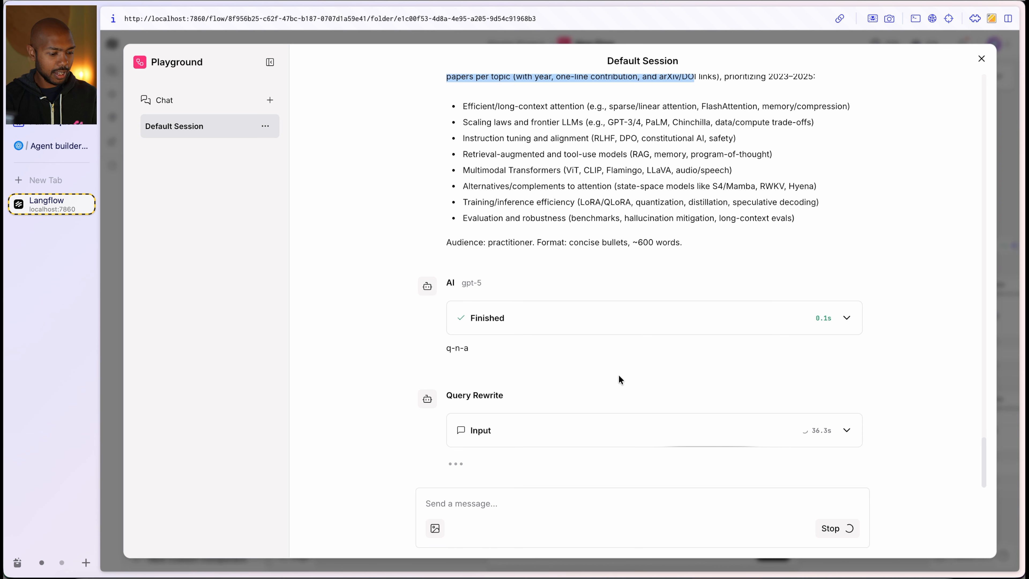
click(844, 529)
click(981, 59)
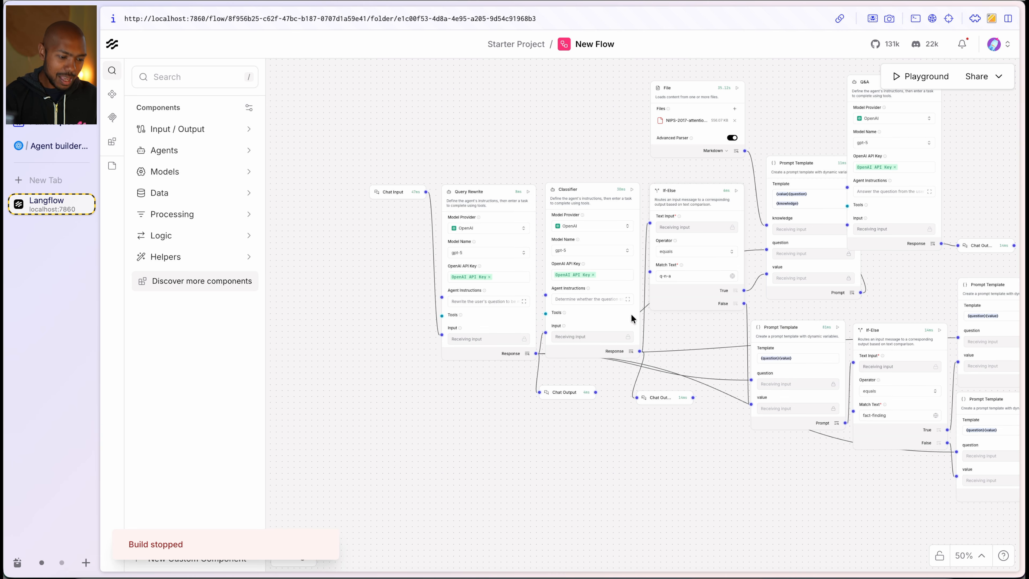
Set the Classifier agent's model provider to Anthropic and its model to claude-3-7-sonnet-latest.
drag(532, 434, 458, 439)
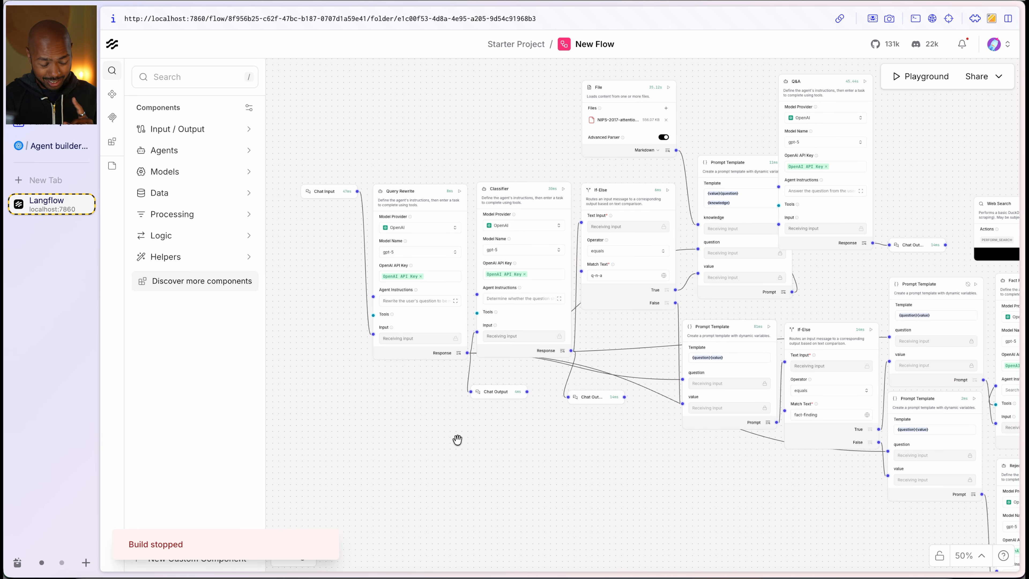
click(513, 251)
scroll(513, 250, up, 5)
click(505, 200)
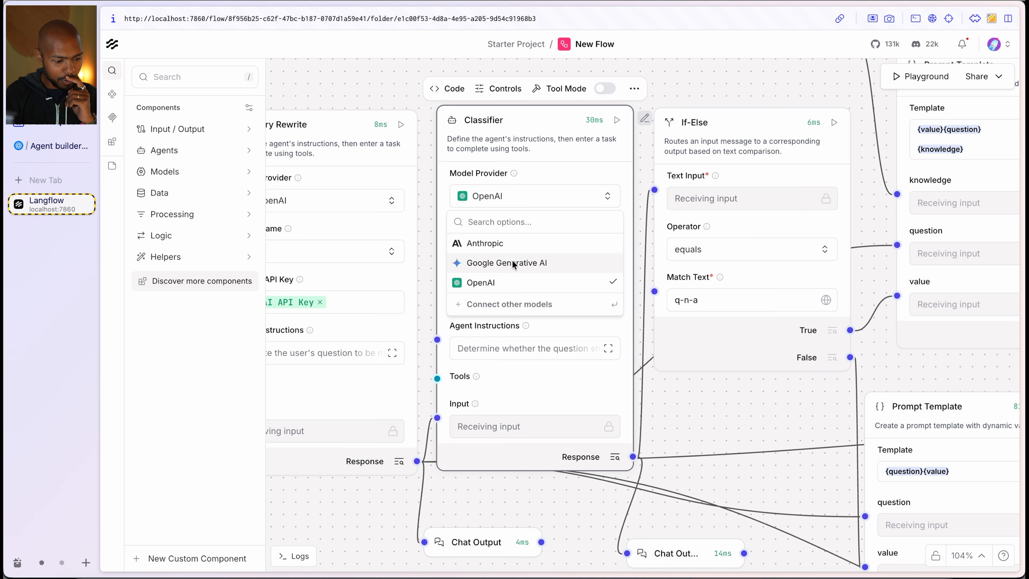
click(486, 243)
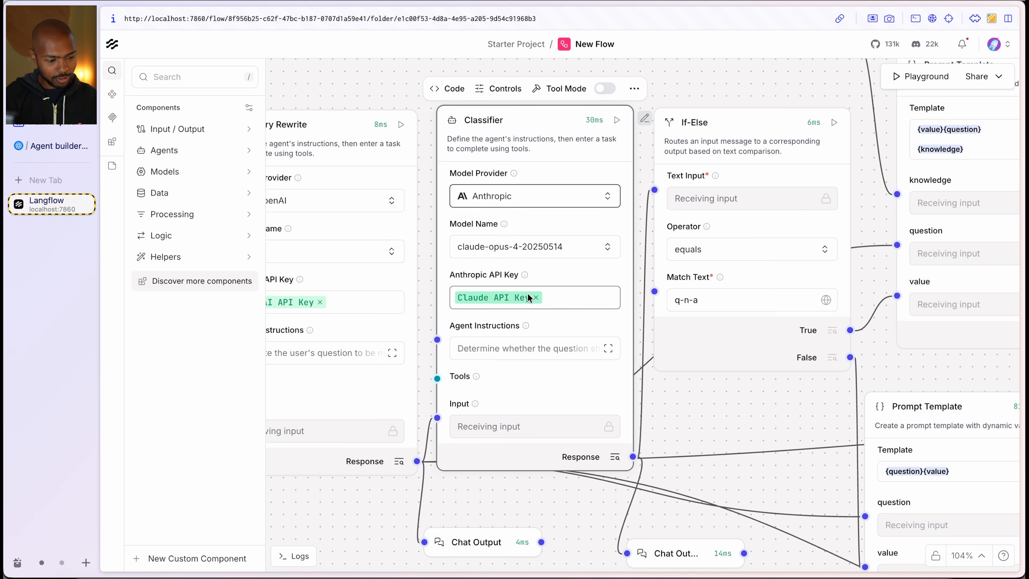
click(538, 253)
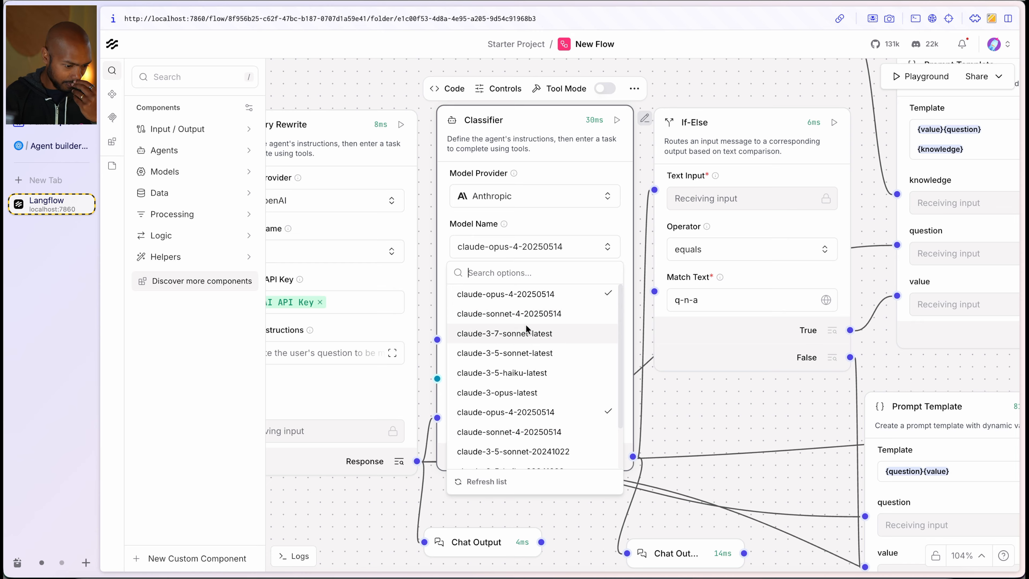
click(472, 334)
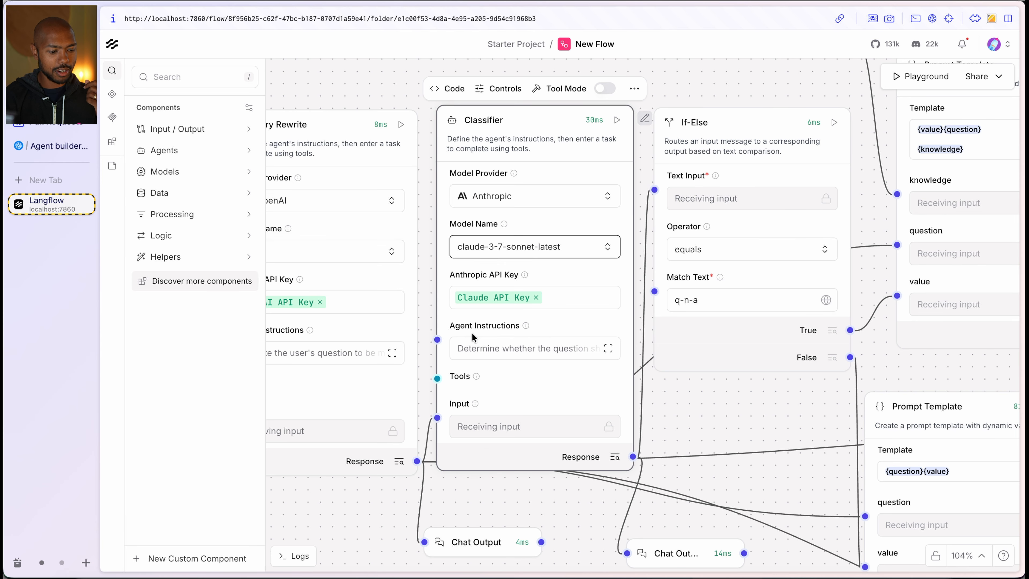
Resend the earlier question "what new research has come out since then in 2025" in the Playground.
click(918, 76)
scroll(558, 405, up, 10)
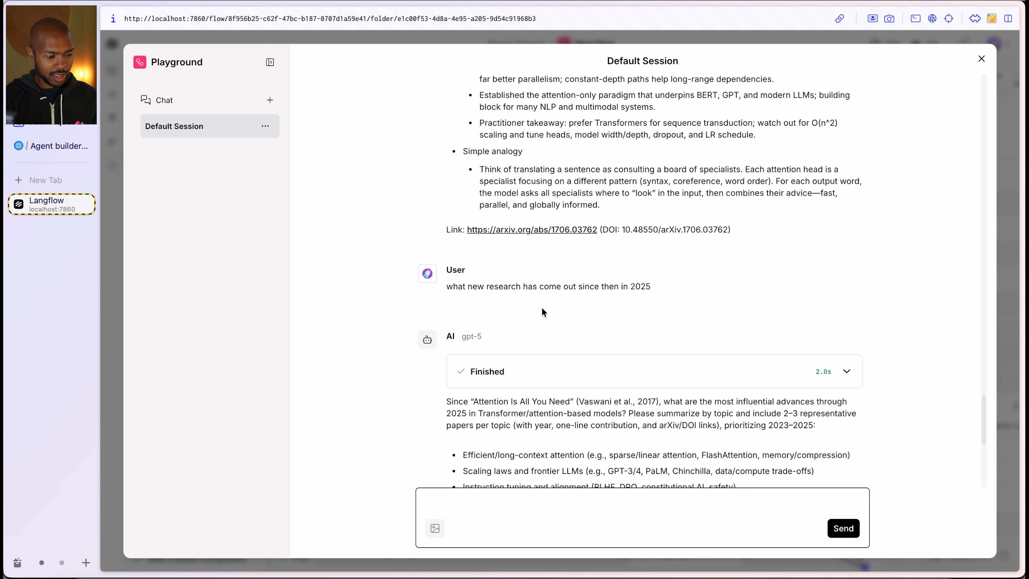
triple_click(530, 286)
scroll(550, 365, down, 10)
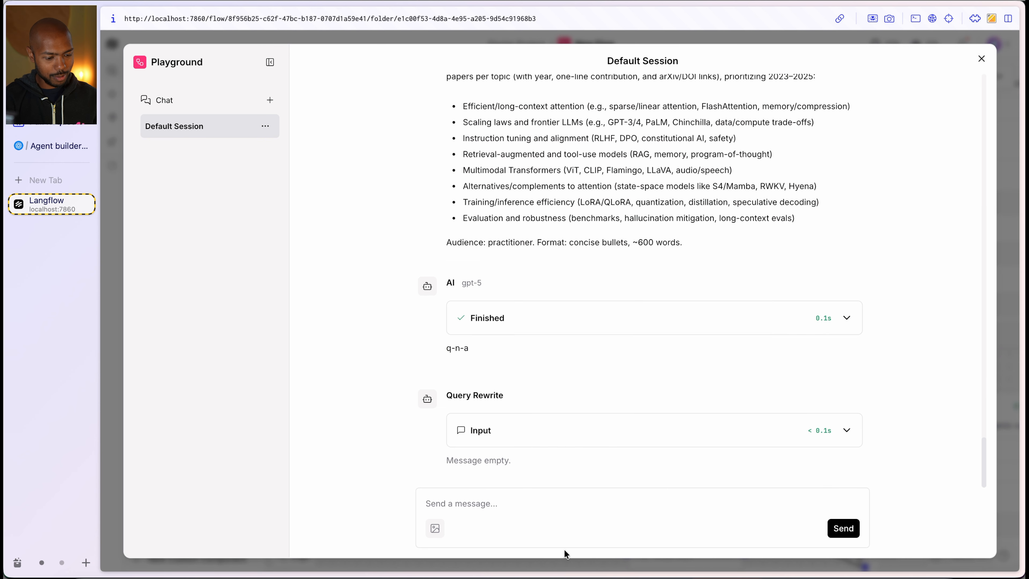
key(Return)
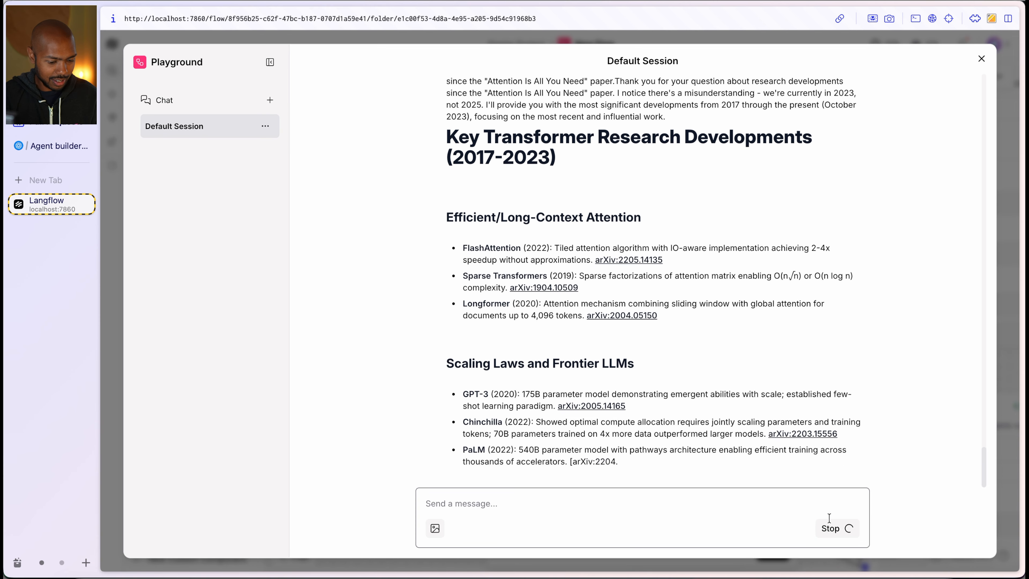
Stop the run and inspect the Classifier's Response output on the canvas.
click(831, 527)
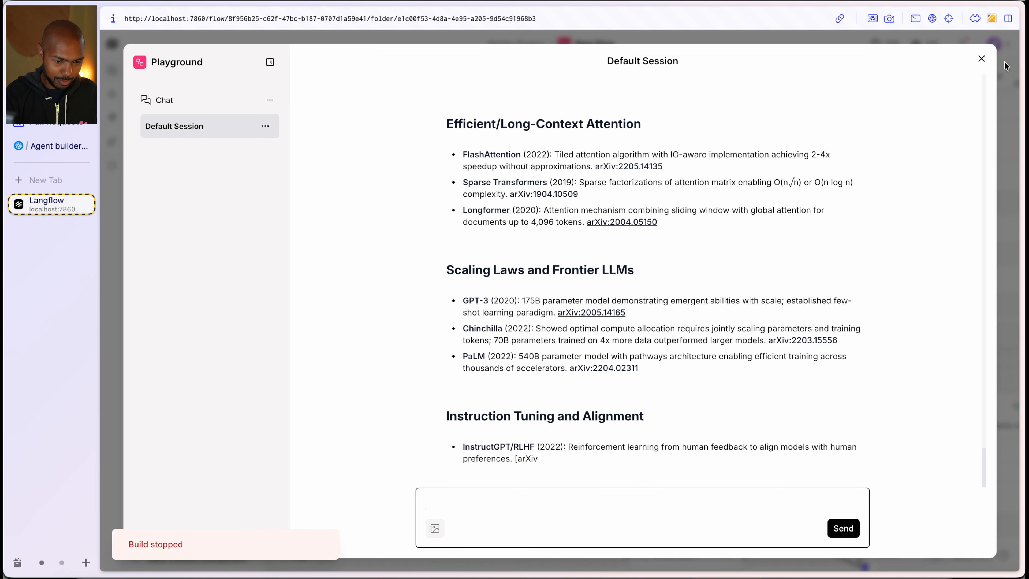
click(981, 59)
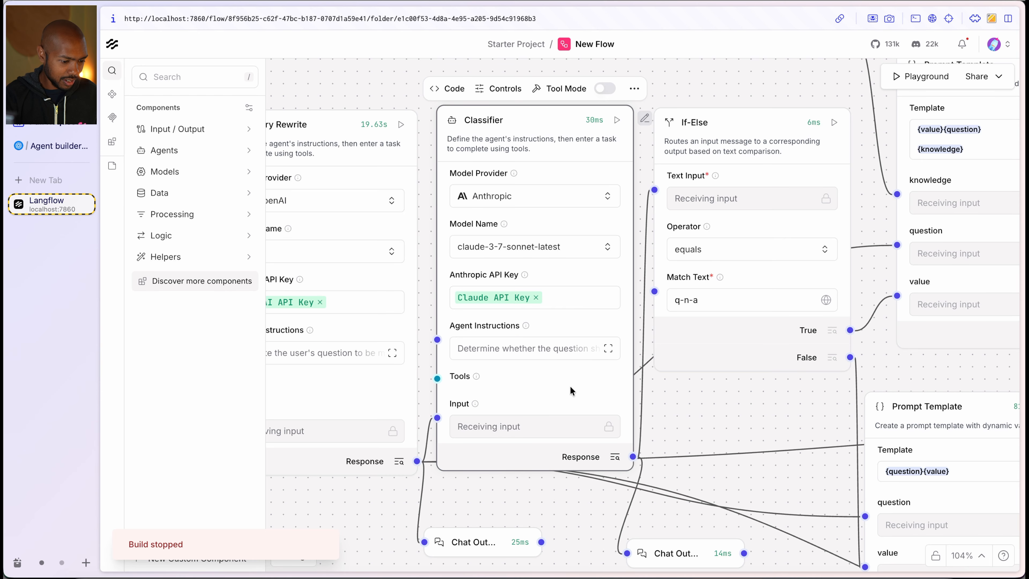
click(613, 456)
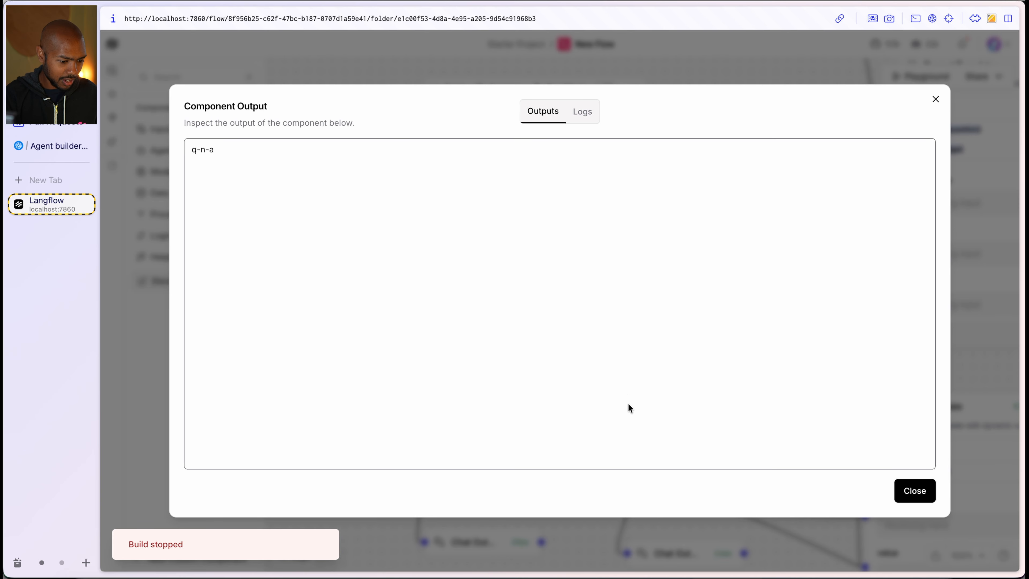
click(935, 100)
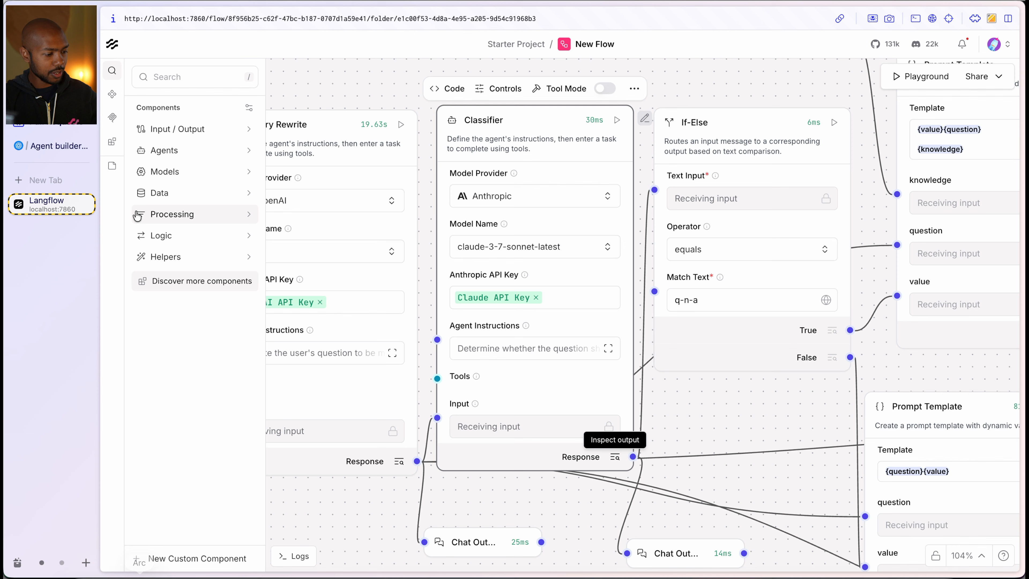
Switch to the Agent Builder workflow and open the settings of its If / else node.
key(ctrl+Tab)
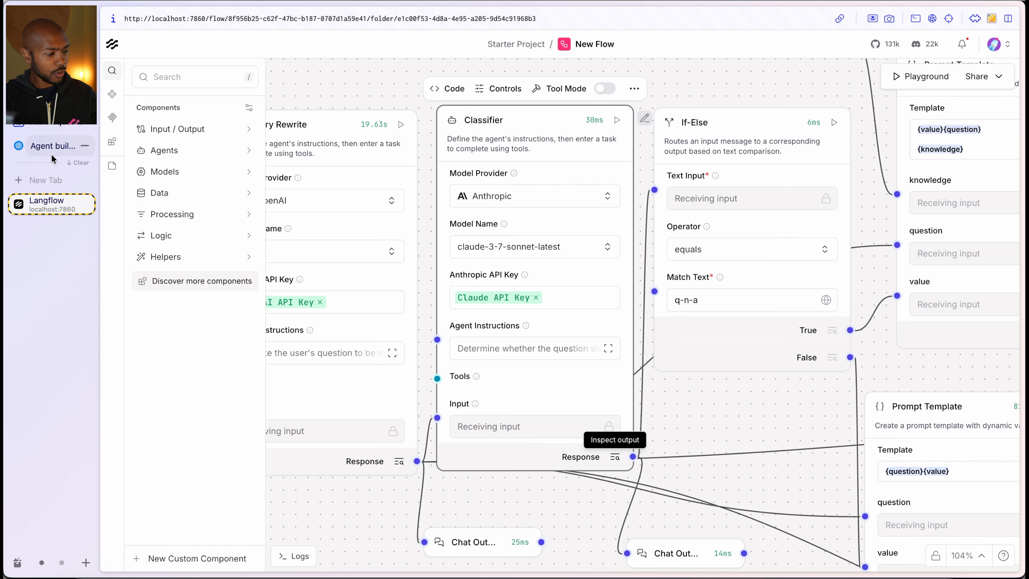
scroll(606, 343, down, 3)
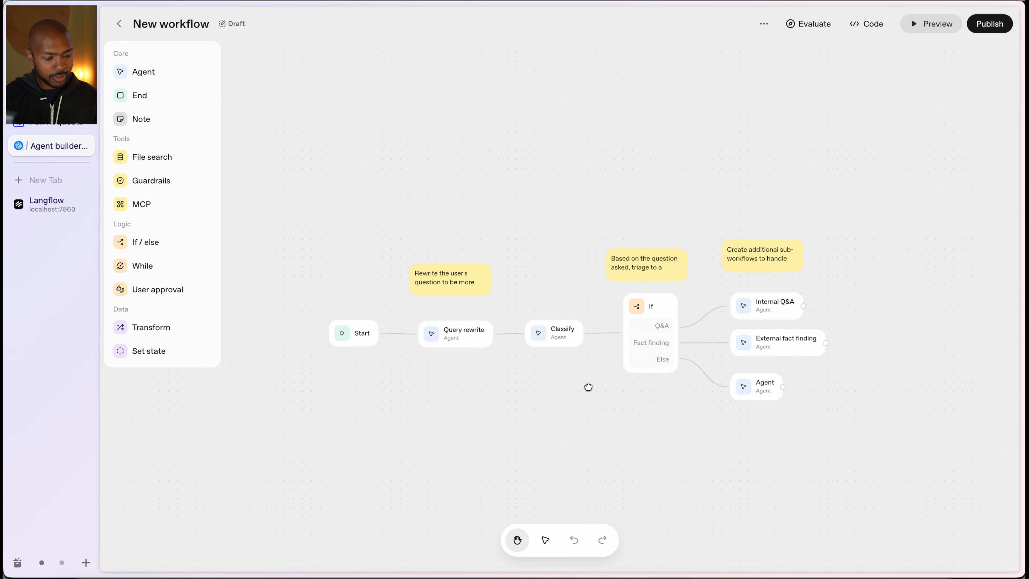
drag(588, 387, 508, 361)
click(593, 278)
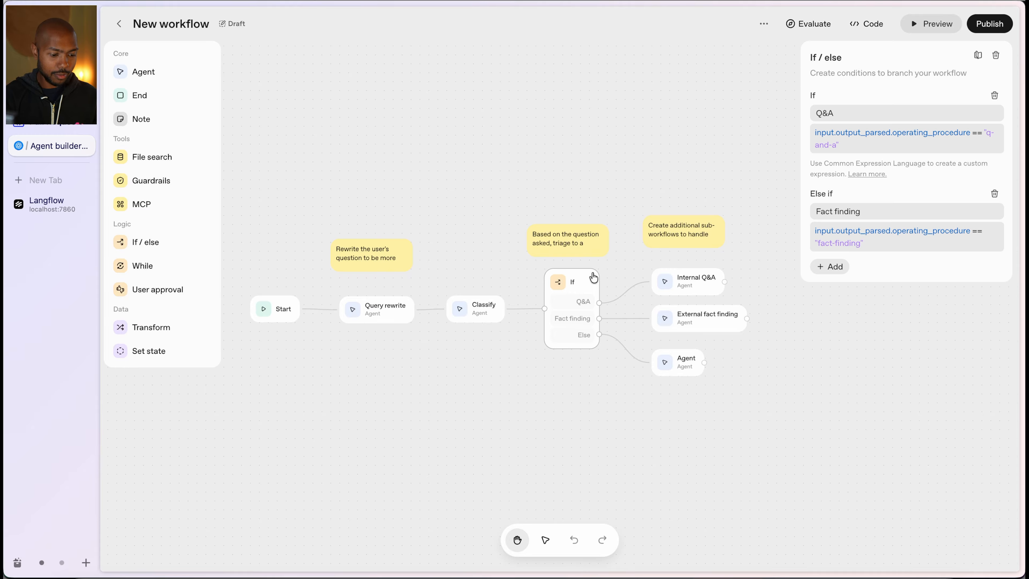
Try adding two empty Else if conditions to the If / else node, and delete both.
click(833, 267)
click(831, 341)
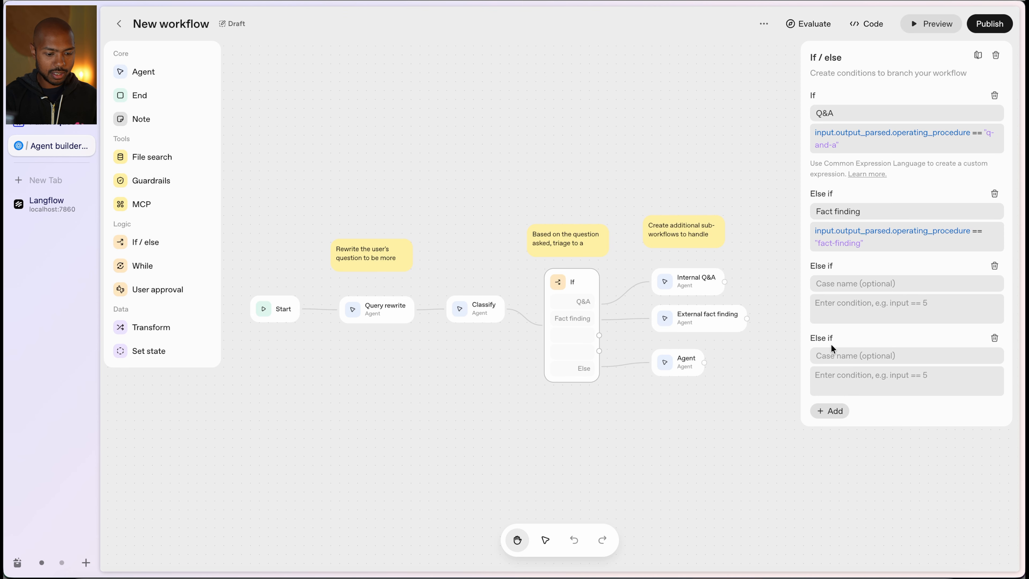
click(994, 267)
click(994, 268)
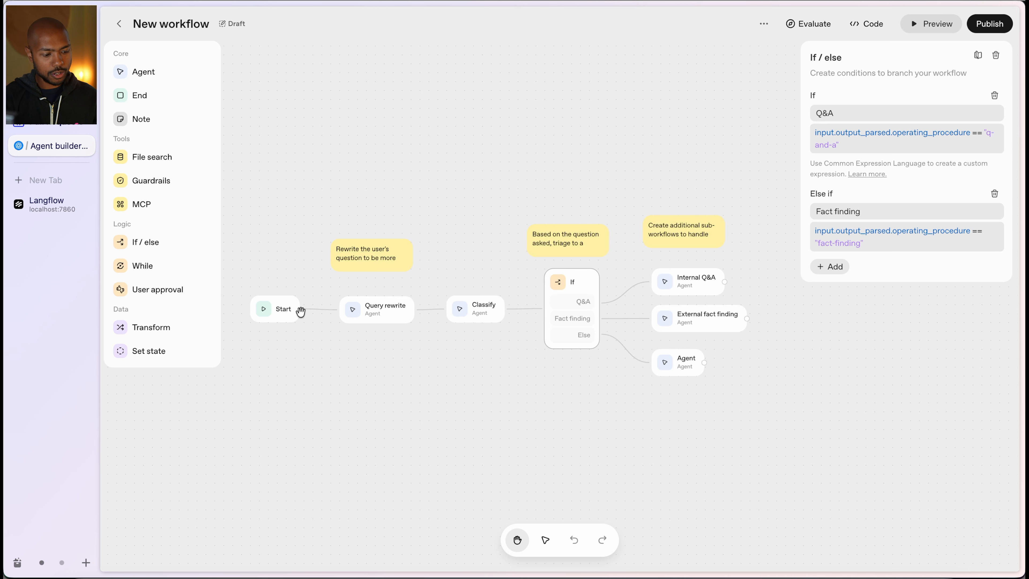
Review the settings of the Start, Query rewrite, Classify and If nodes in turn.
click(282, 316)
click(392, 326)
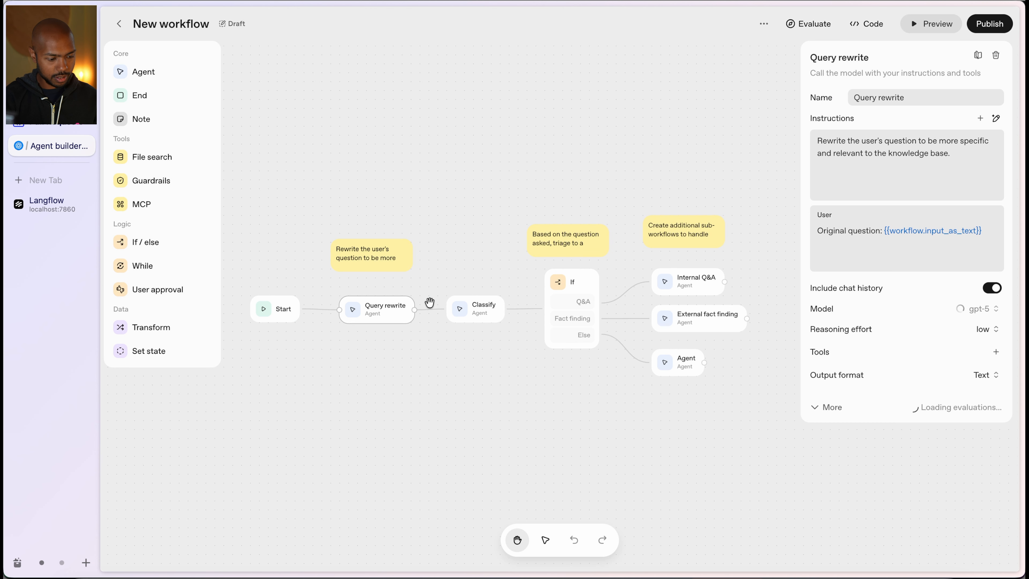
click(474, 317)
click(589, 282)
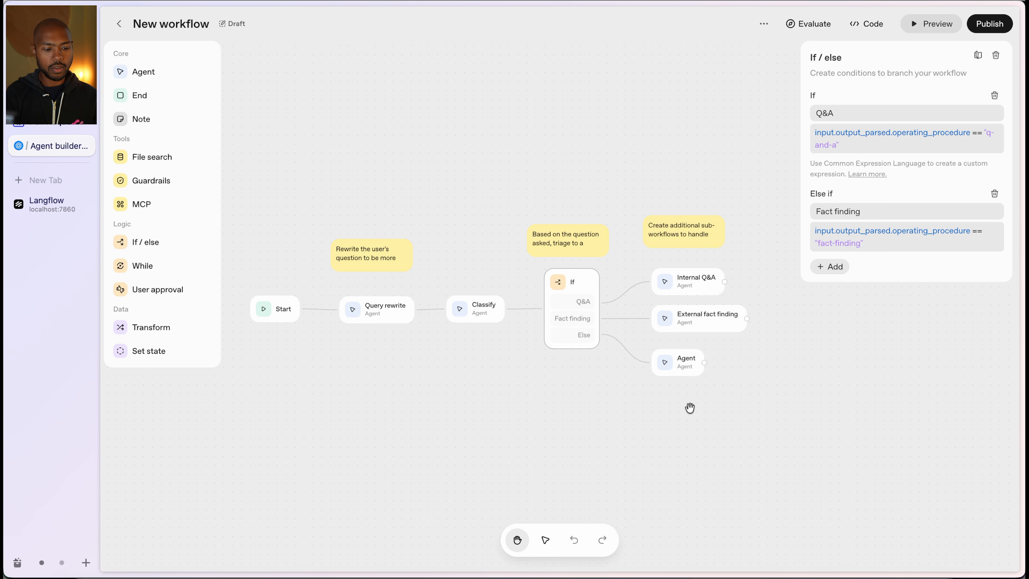
Switch back to Langflow and compare its Query Rewrite and Classifier agents with the Agent Builder workflow's nodes.
click(47, 207)
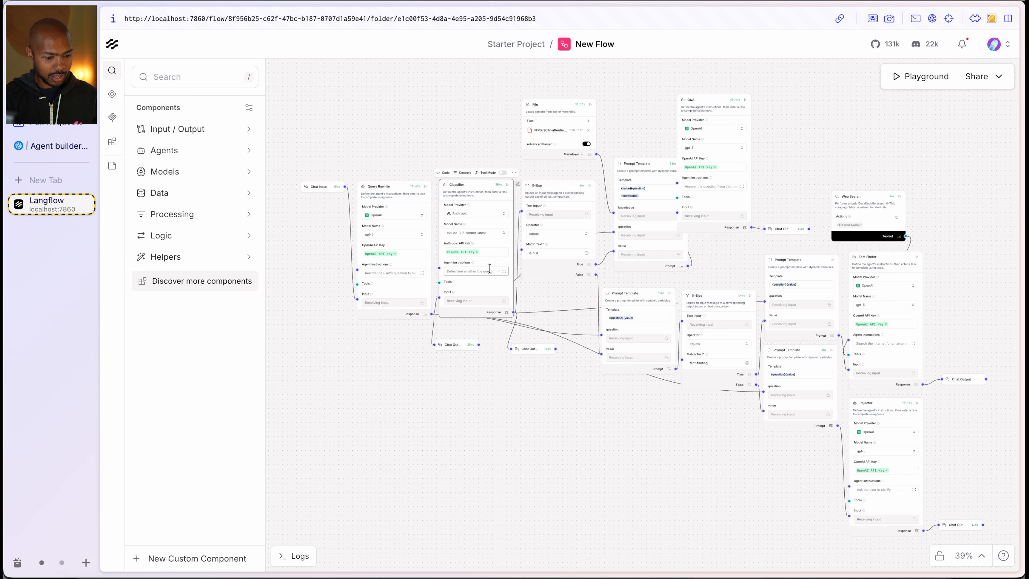
scroll(470, 343, up, 5)
drag(400, 471, 521, 462)
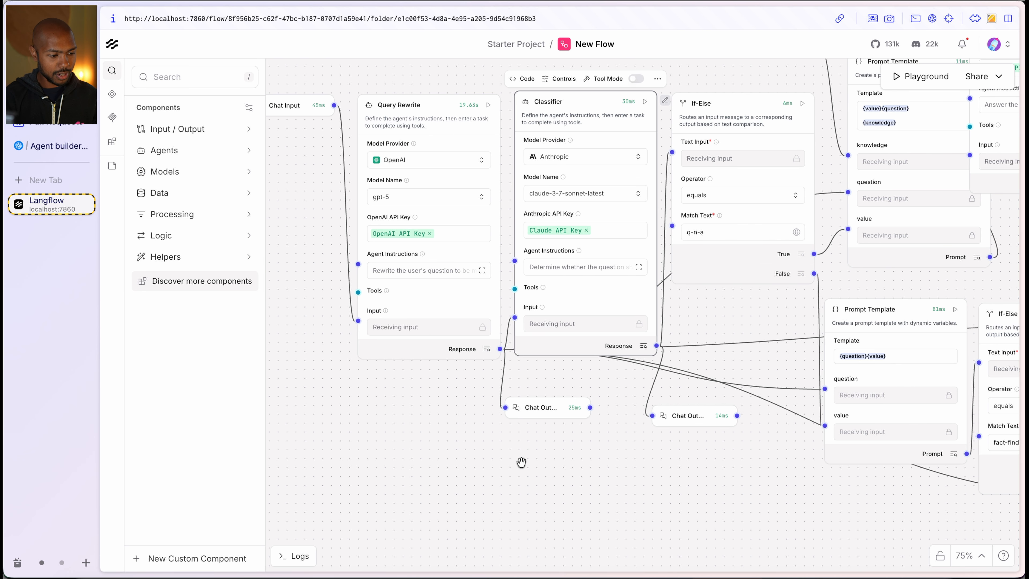
click(426, 123)
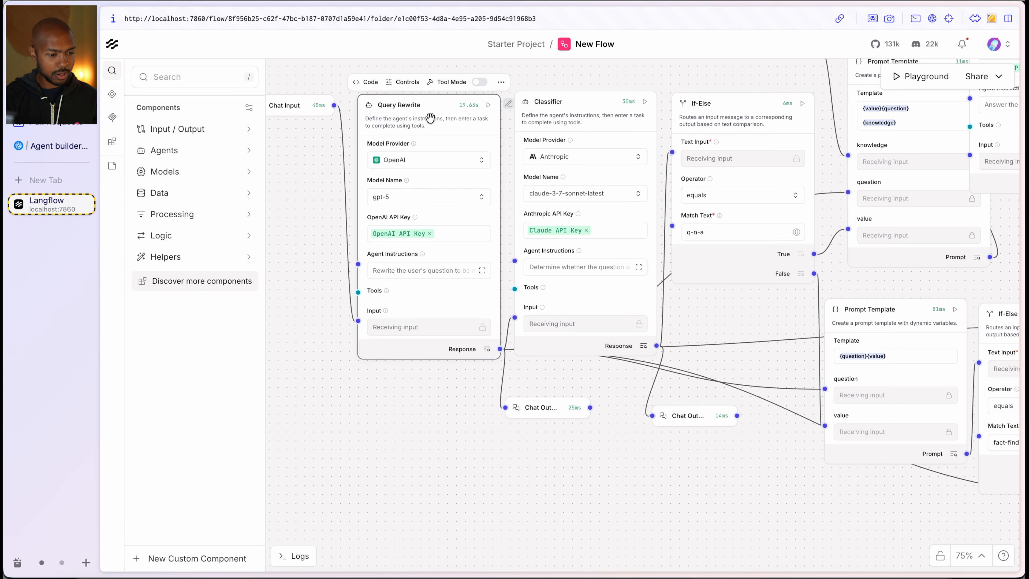
click(59, 146)
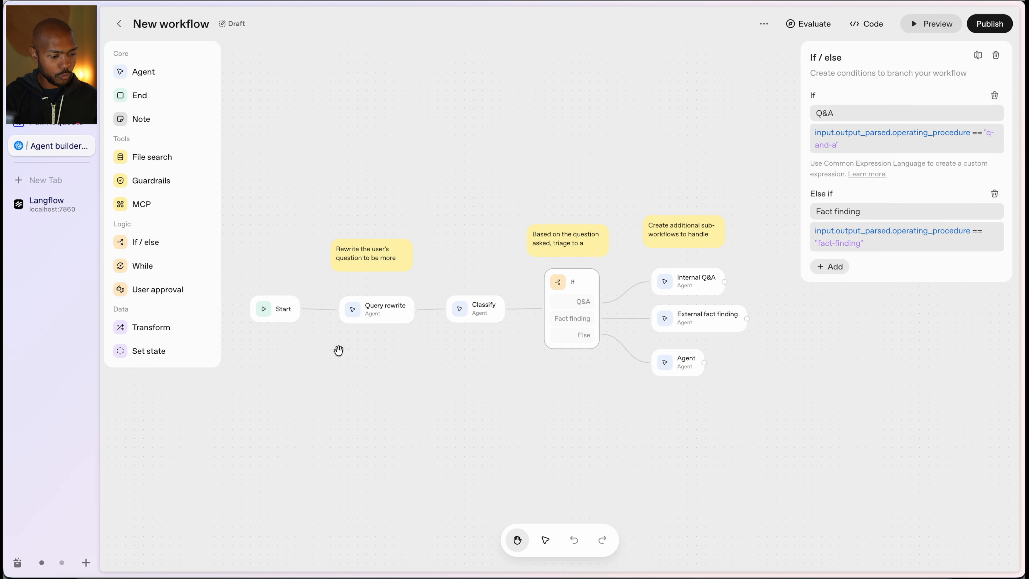
click(48, 204)
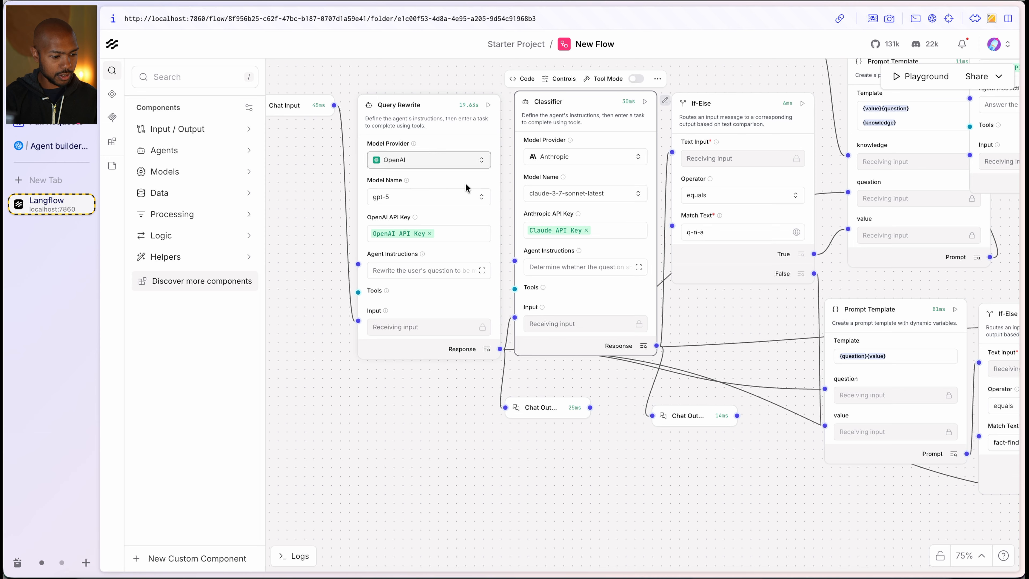
Move the Prompt Template that holds the knowledge variable slightly closer to the q-n-a If-Else component.
scroll(639, 509, right, 10)
scroll(631, 309, up, 2)
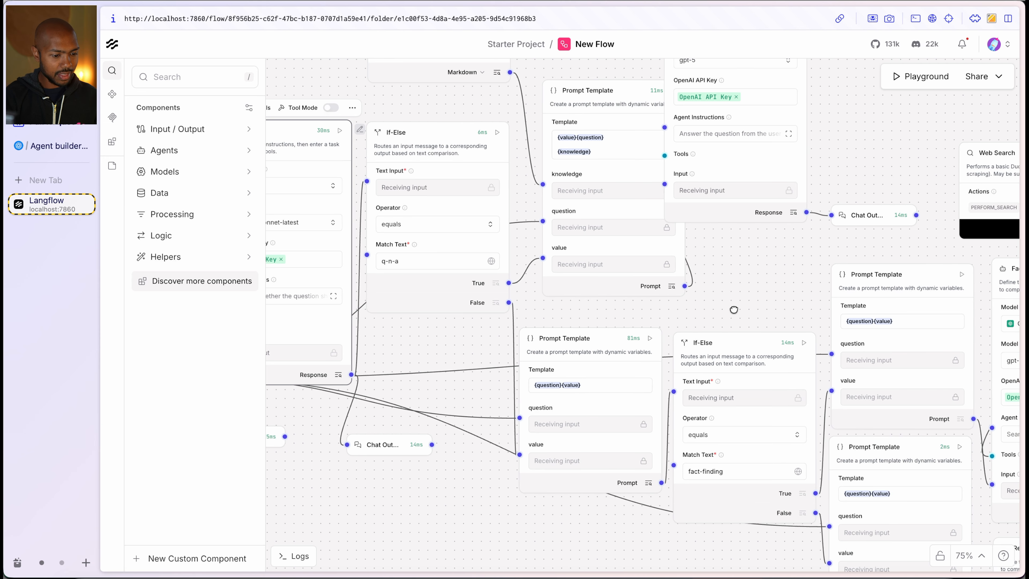
drag(573, 122, 553, 123)
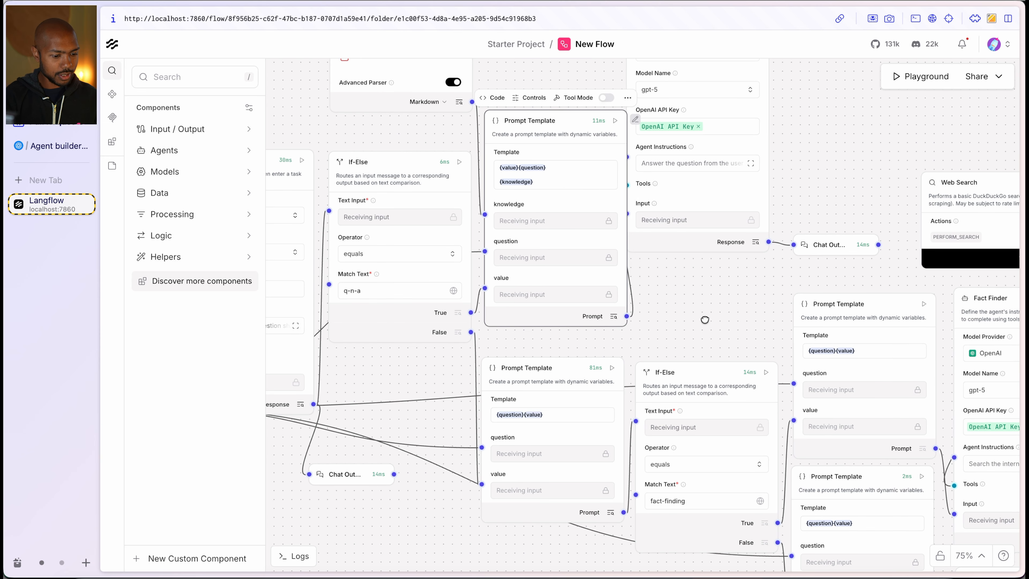
Examine how the q-n-a If-Else component's True and False outputs connect to the two Prompt Templates.
drag(705, 319, 723, 368)
drag(437, 177, 444, 216)
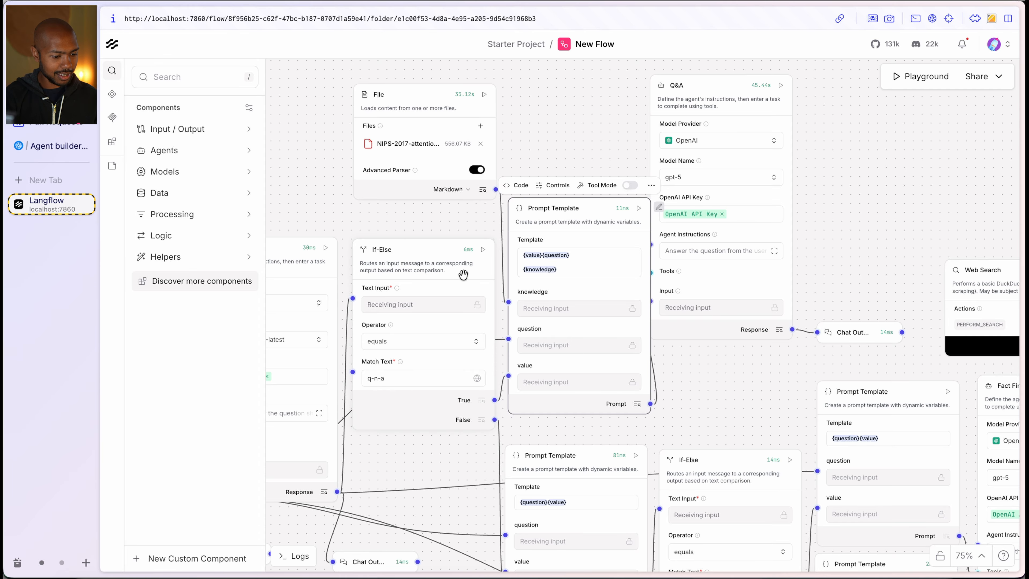
drag(703, 362, 703, 271)
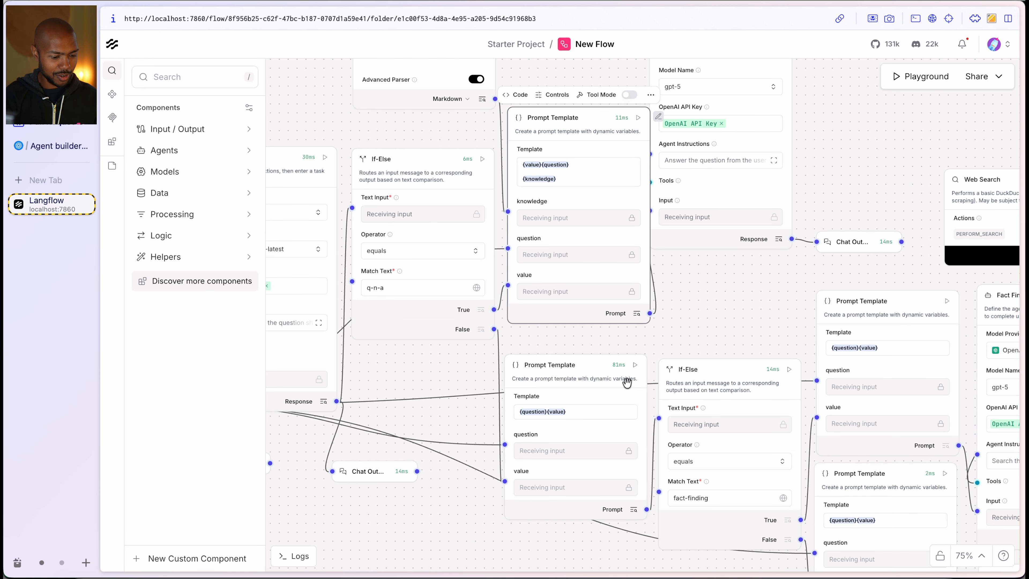
mouse_move(779, 292)
mouse_down()
mouse_move(633, 260)
mouse_move(503, 191)
mouse_move(670, 213)
mouse_move(793, 288)
mouse_up()
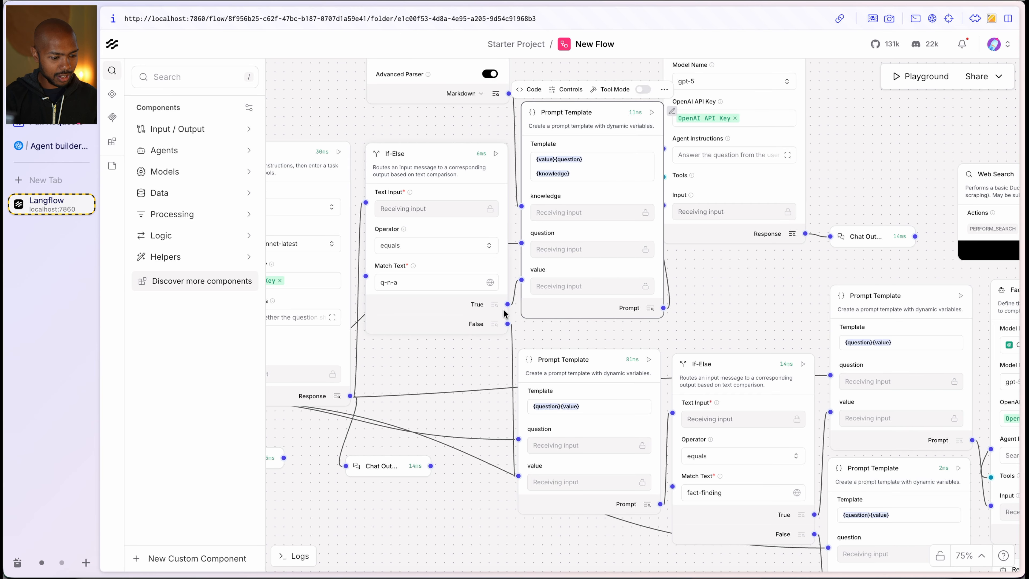
scroll(503, 312, up, 5)
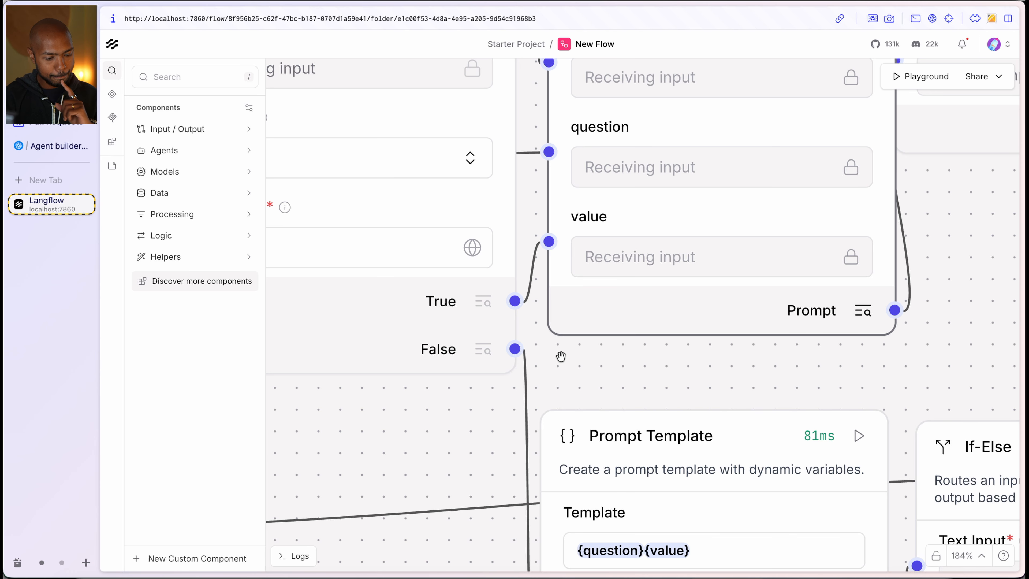
Trace the flow from the Classifier through the q-n-a branch and view the model provider options of the Q&A agent.
scroll(520, 298, down, 5)
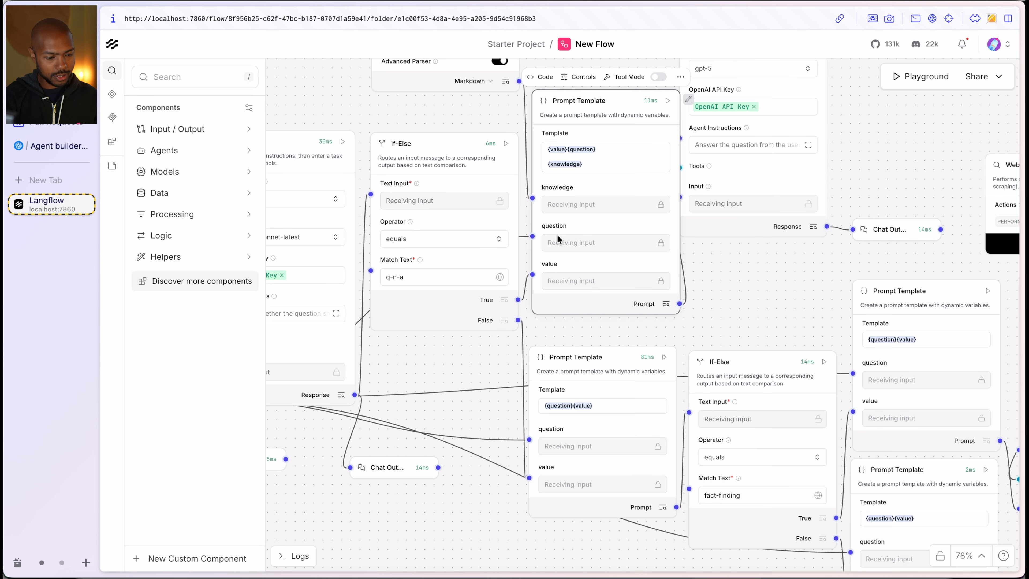
drag(475, 357, 655, 344)
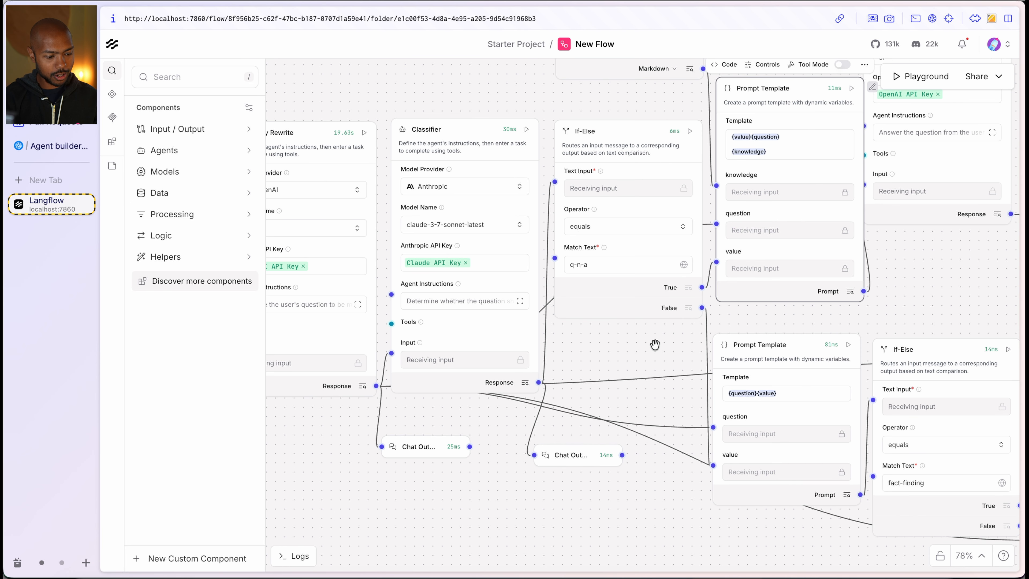
drag(926, 290, 671, 303)
scroll(815, 292, down, 2)
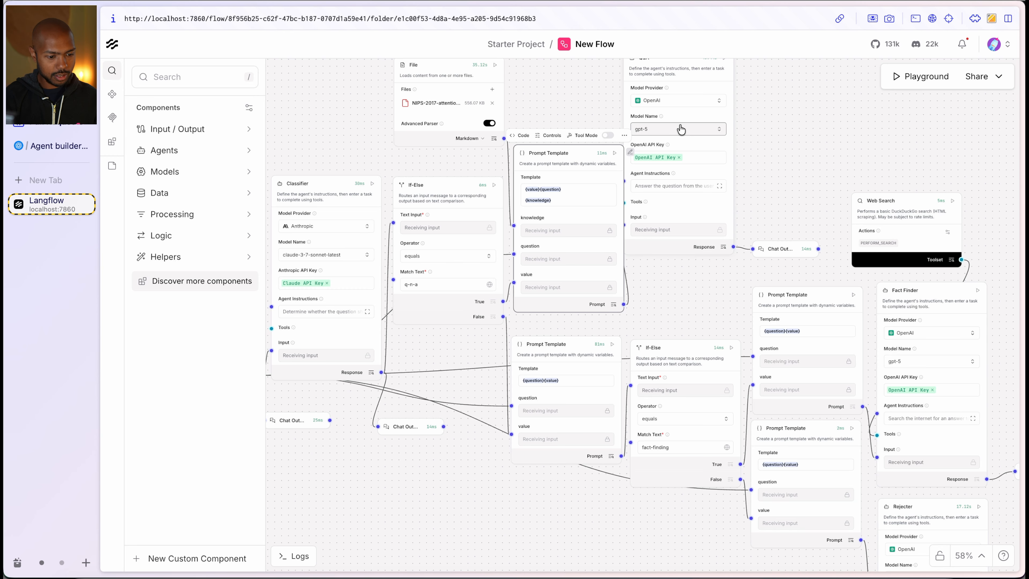
drag(754, 117, 714, 163)
click(665, 144)
click(666, 144)
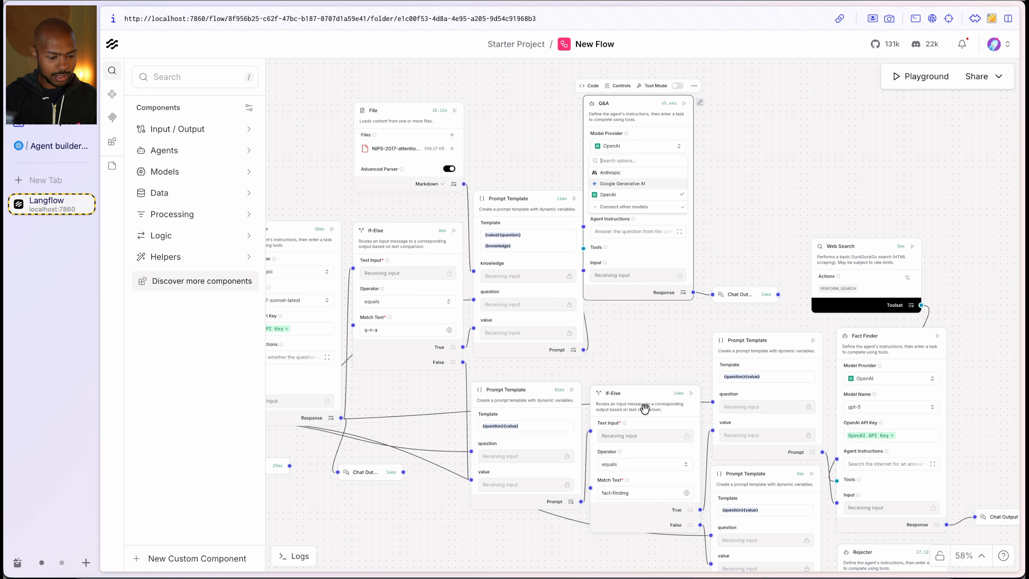
Inspect the Fact Finder agent and its Web Search tool, and switch back to the Agent Builder workflow for comparison.
click(880, 356)
drag(805, 223, 726, 150)
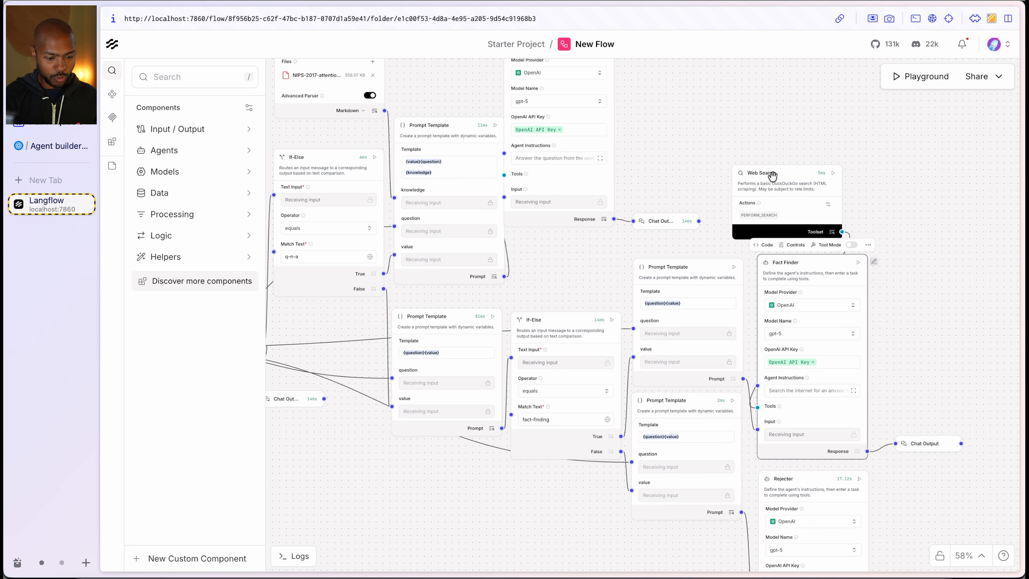
click(782, 183)
drag(919, 241, 899, 181)
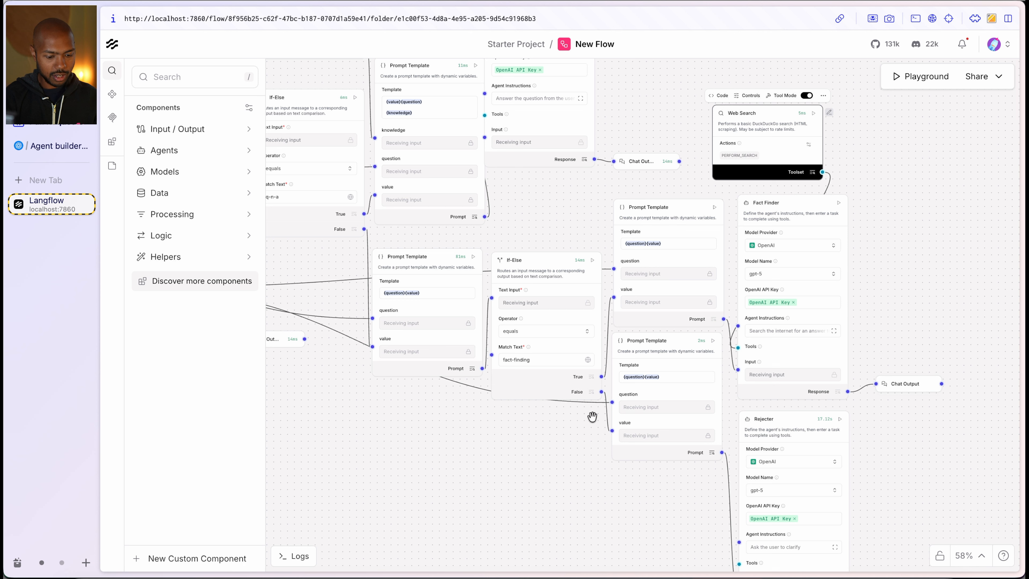
click(53, 145)
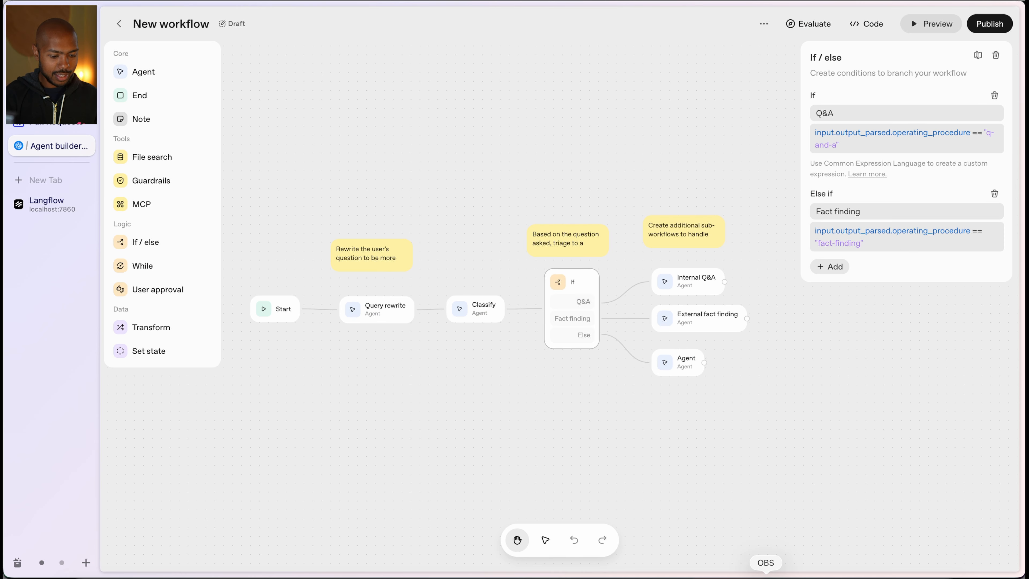